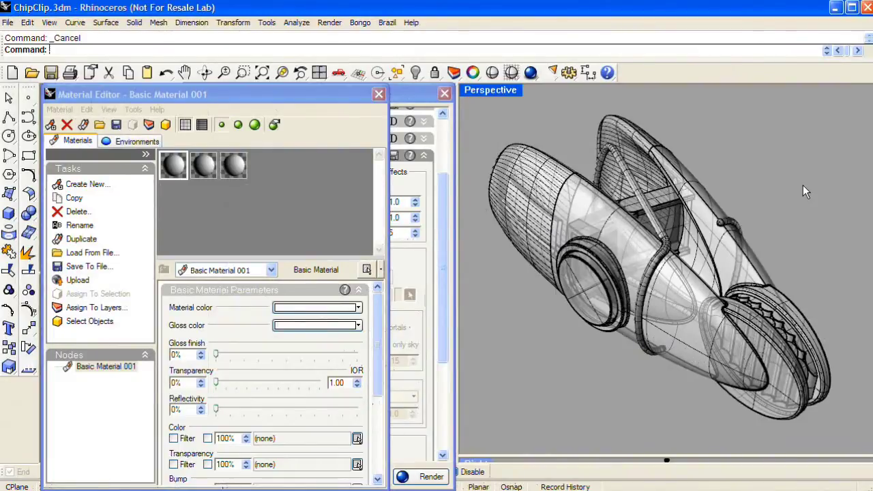
Step: Group the ChipClip's connecting struts and the crossmember between the pods
{"action": "right_click_drag", "start_coordinate": [803, 186], "coordinate": [805, 214]}
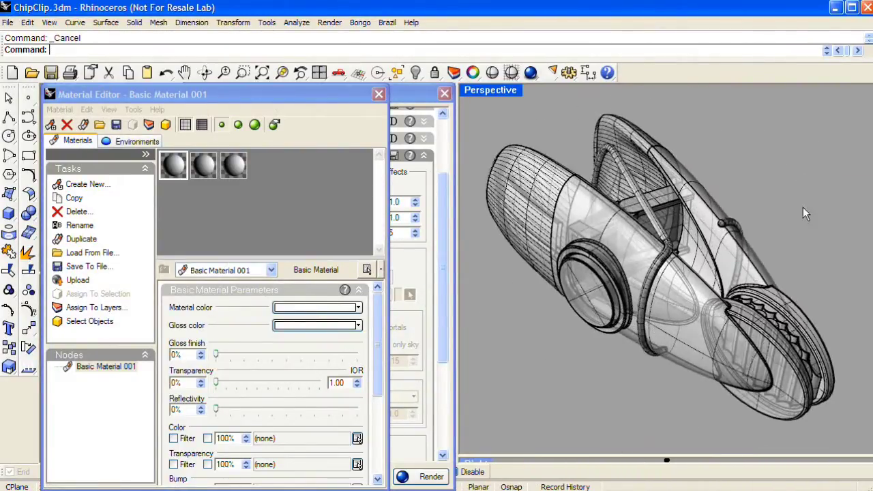
{"action": "left_click", "coordinate": [755, 414]}
{"action": "right_click_drag", "start_coordinate": [777, 327], "coordinate": [642, 229]}
{"action": "left_click", "coordinate": [652, 199], "text": "shift"}
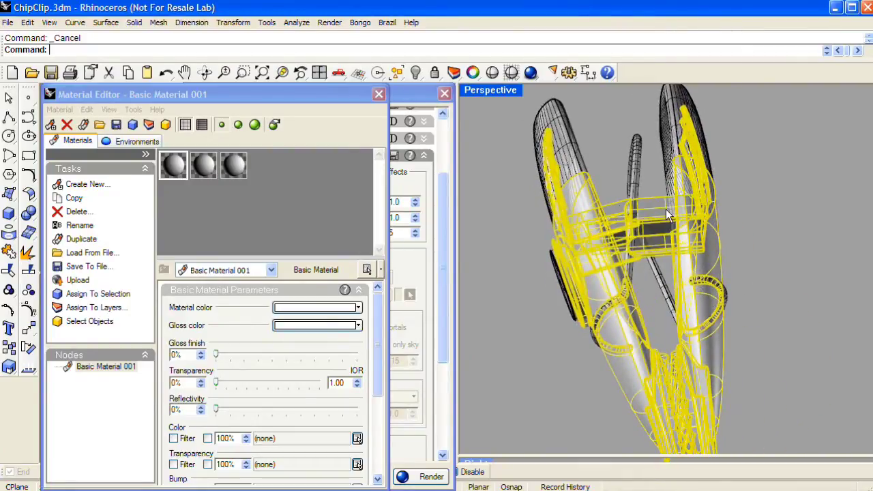
{"action": "key", "text": "ctrl+g"}
Step: Check that the pods, grouped struts and wheel select as expected, then clear the selection
{"action": "right_click_drag", "start_coordinate": [782, 281], "coordinate": [771, 197]}
{"action": "left_click", "coordinate": [770, 197]}
{"action": "left_click", "coordinate": [546, 156]}
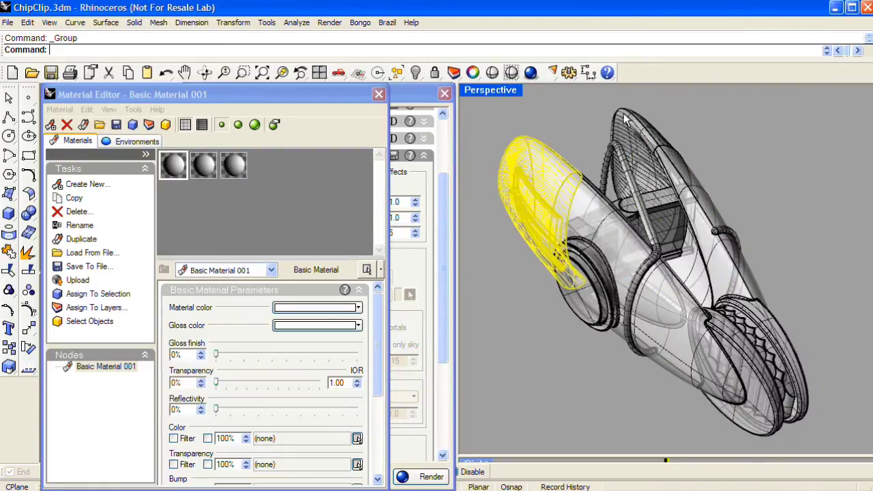
{"action": "left_click", "coordinate": [668, 130], "text": "shift"}
{"action": "key", "text": "Escape"}
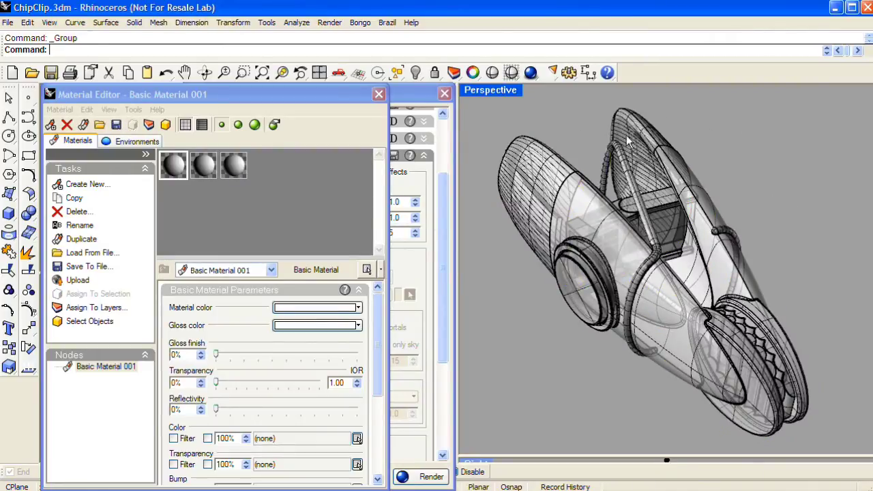
{"action": "left_click", "coordinate": [604, 172]}
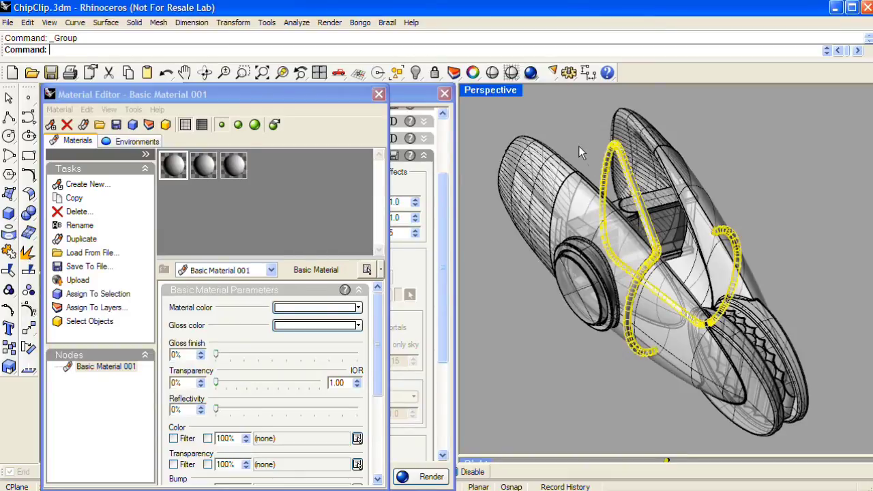
{"action": "key", "text": "Escape"}
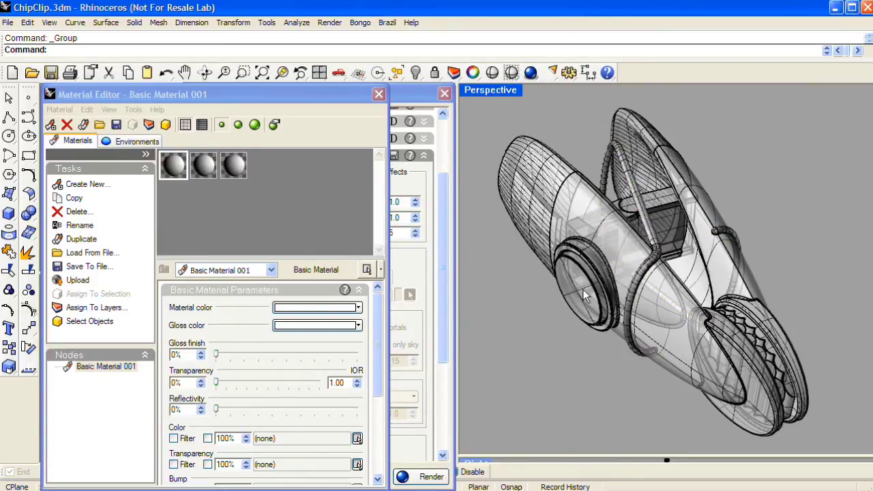
{"action": "left_click", "coordinate": [584, 293]}
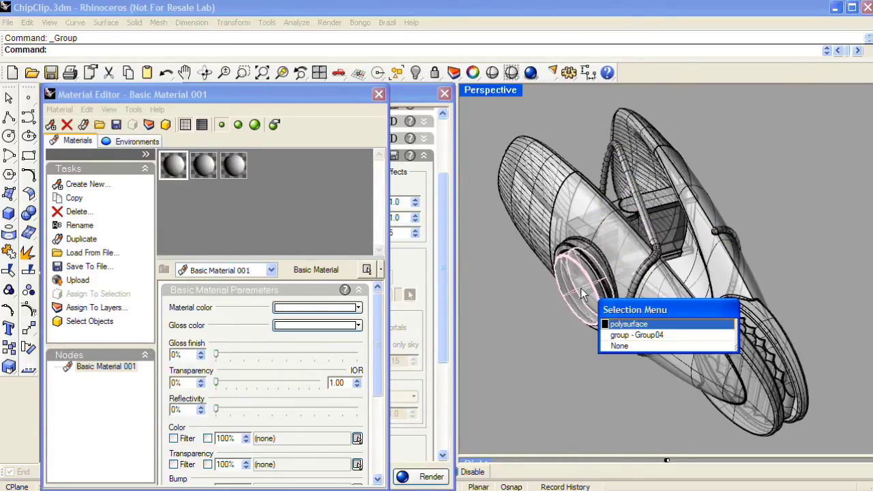
{"action": "left_click", "coordinate": [516, 306]}
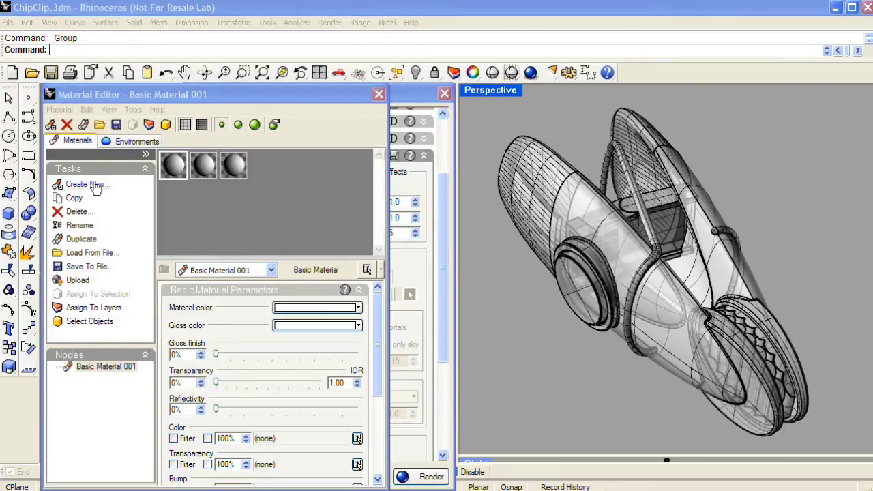
Step: Create a new Brazil Advanced Material with a saturated orange diffuse colour
{"action": "left_click", "coordinate": [95, 185]}
{"action": "left_click", "coordinate": [302, 207]}
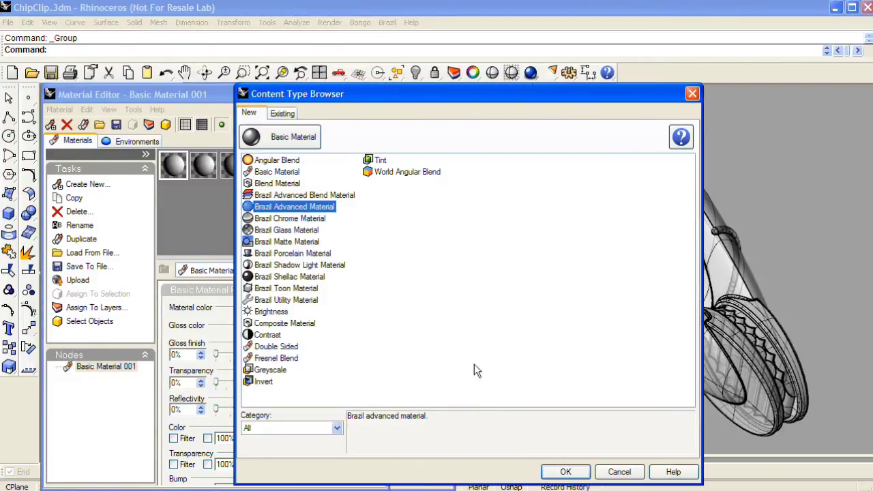
{"action": "left_click", "coordinate": [565, 471]}
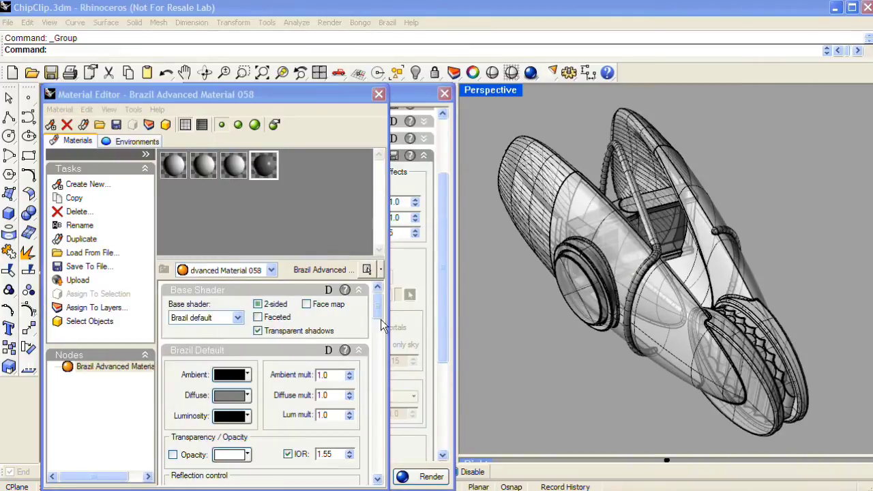
{"action": "left_click", "coordinate": [242, 396]}
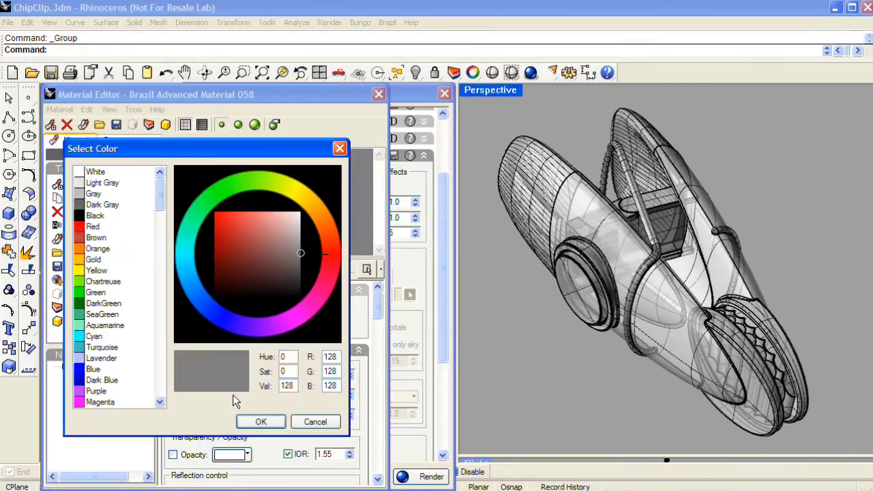
{"action": "left_click_drag", "start_coordinate": [316, 253], "coordinate": [325, 227]}
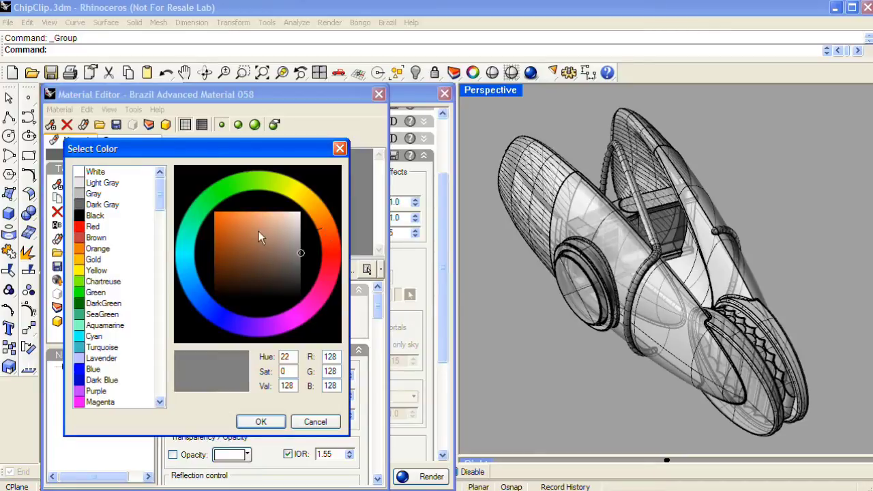
{"action": "left_click", "coordinate": [219, 230]}
{"action": "left_click", "coordinate": [262, 422]}
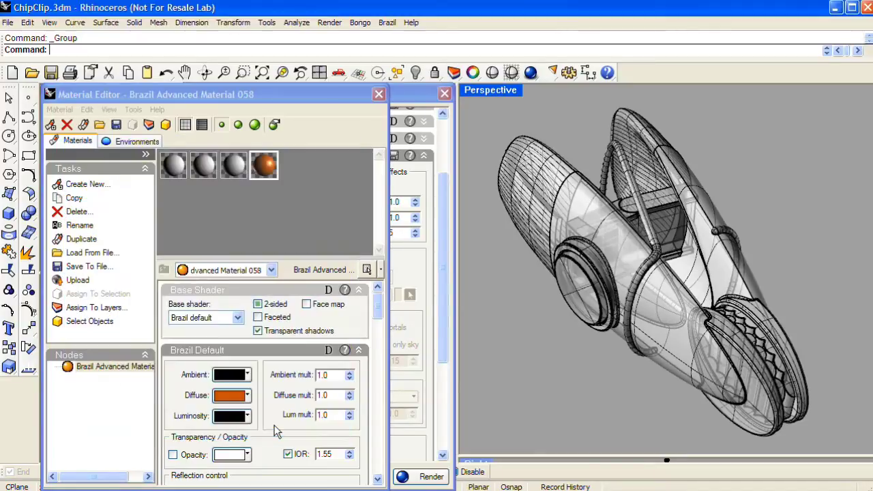
Step: Start adding a texture to the material's Reflectivity map channel
{"action": "left_click_drag", "start_coordinate": [378, 312], "coordinate": [377, 328]}
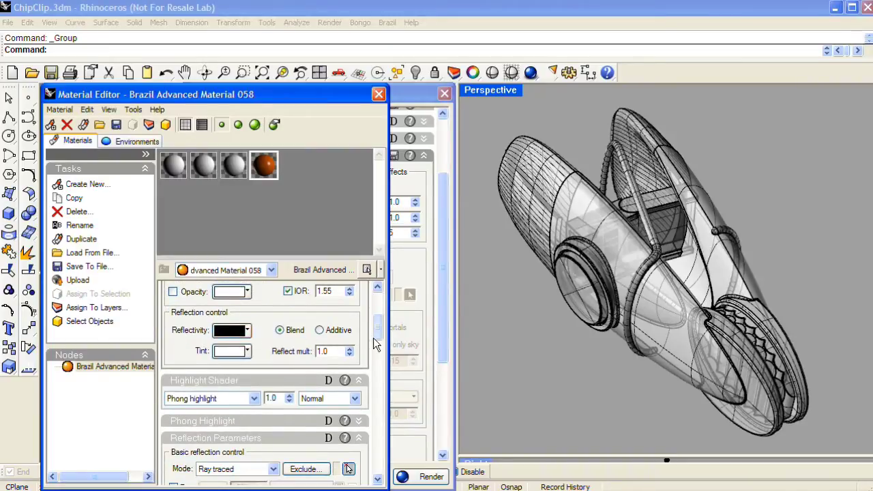
{"action": "left_click_drag", "start_coordinate": [379, 327], "coordinate": [382, 446]}
{"action": "scroll", "coordinate": [188, 423], "scroll_direction": "down", "scroll_amount": 5}
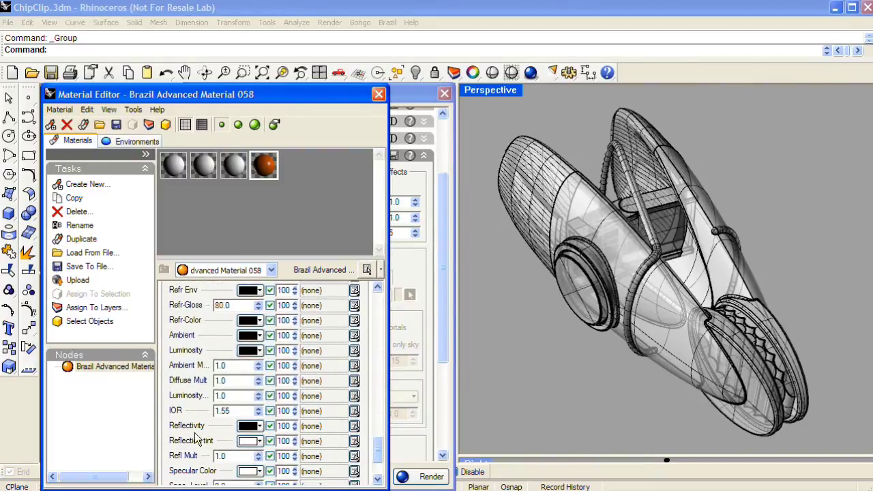
{"action": "left_click", "coordinate": [355, 427]}
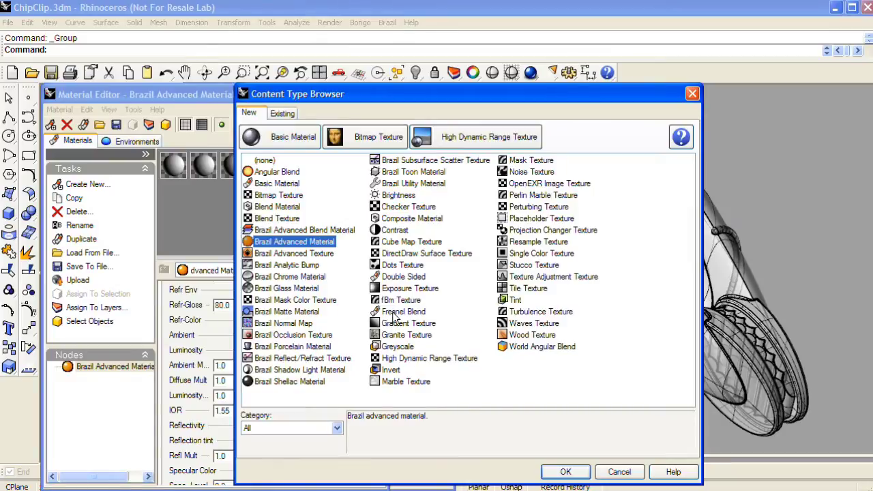
Step: Use a Fresnel Blend reflectivity texture and change its IOR from 1.56 to 2.50
{"action": "left_click", "coordinate": [398, 312]}
{"action": "left_click", "coordinate": [565, 471]}
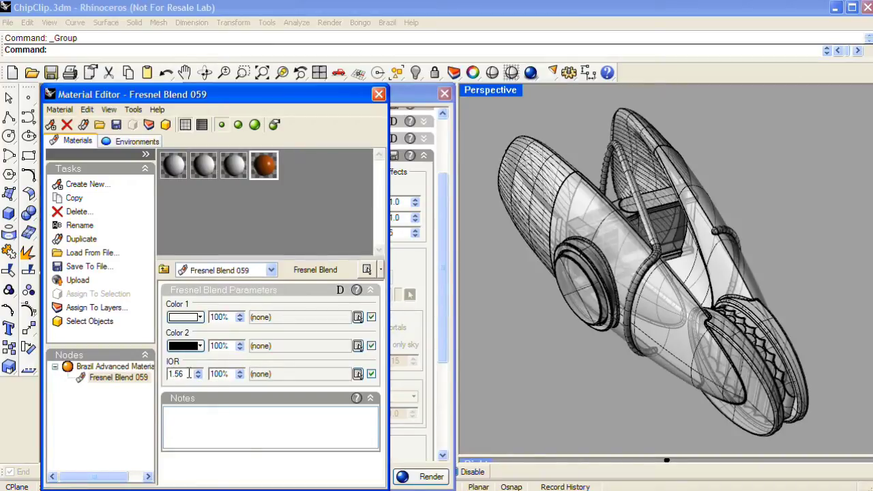
{"action": "right_click", "coordinate": [189, 374]}
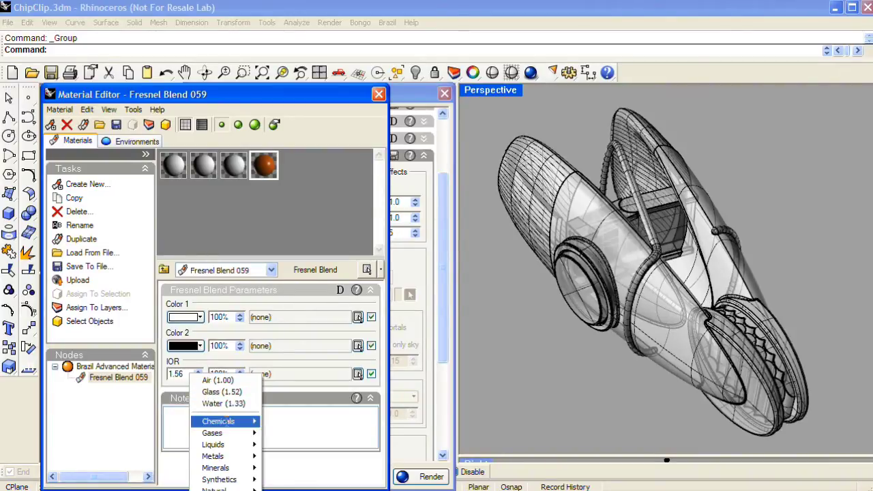
{"action": "left_click", "coordinate": [189, 374]}
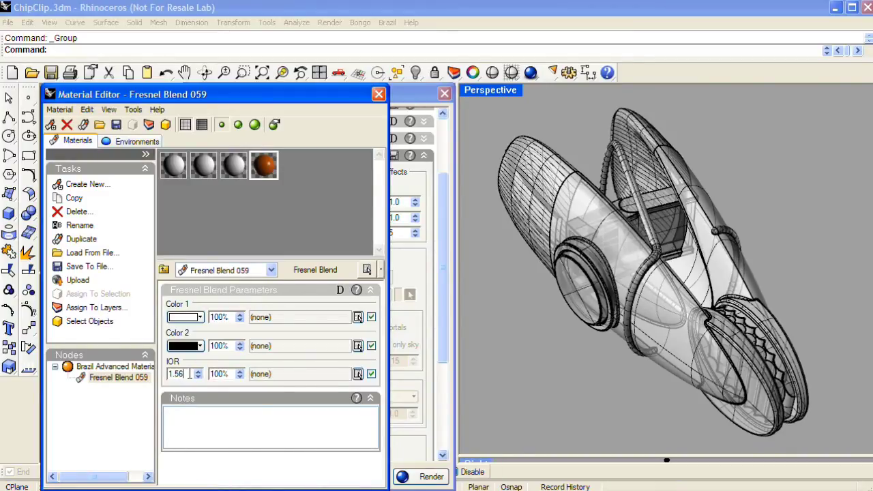
{"action": "left_click_drag", "start_coordinate": [190, 373], "coordinate": [136, 374]}
{"action": "type", "text": "2.5"}
{"action": "key", "text": "Return"}
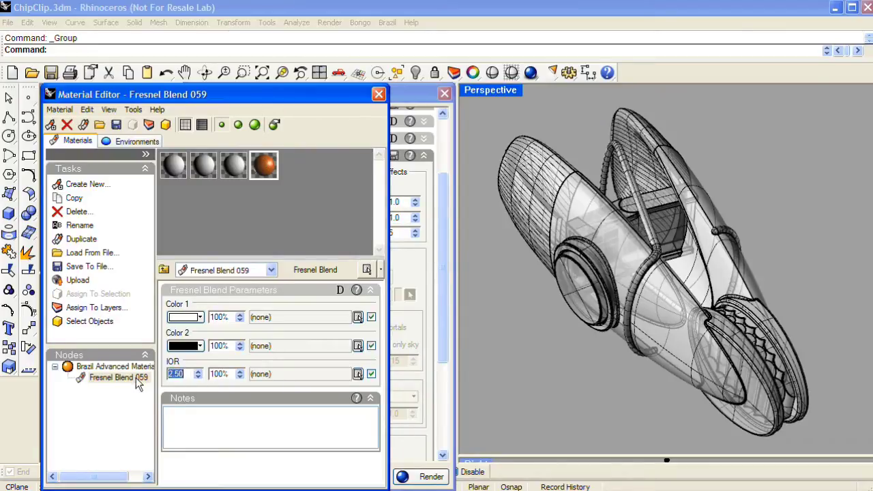
Step: Assign the orange material to the selected grouped ChipClip parts
{"action": "left_click", "coordinate": [796, 380]}
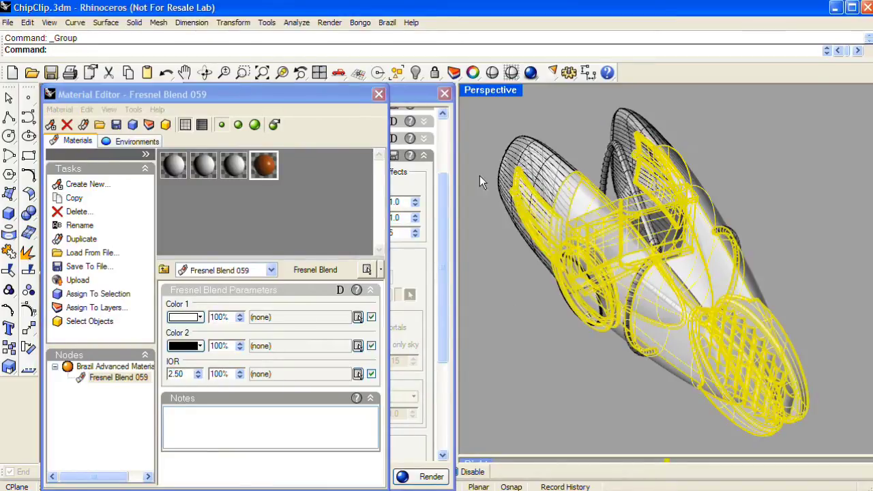
{"action": "right_click", "coordinate": [263, 169]}
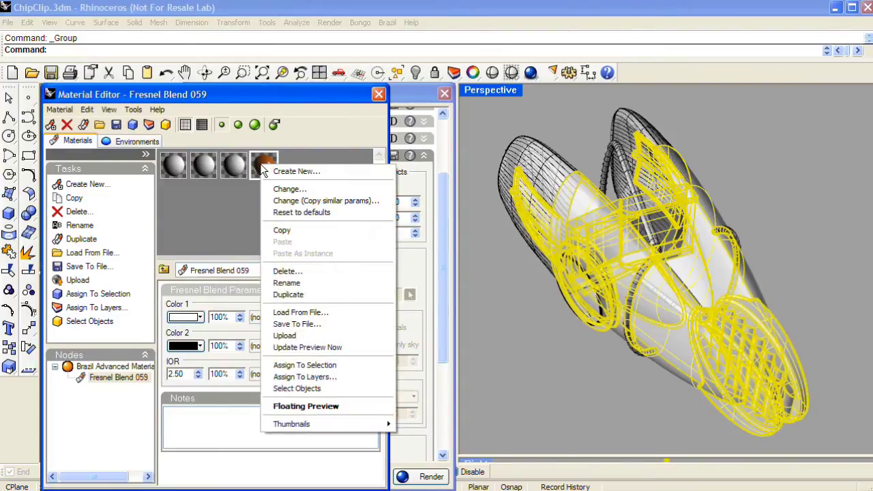
{"action": "left_click", "coordinate": [334, 367]}
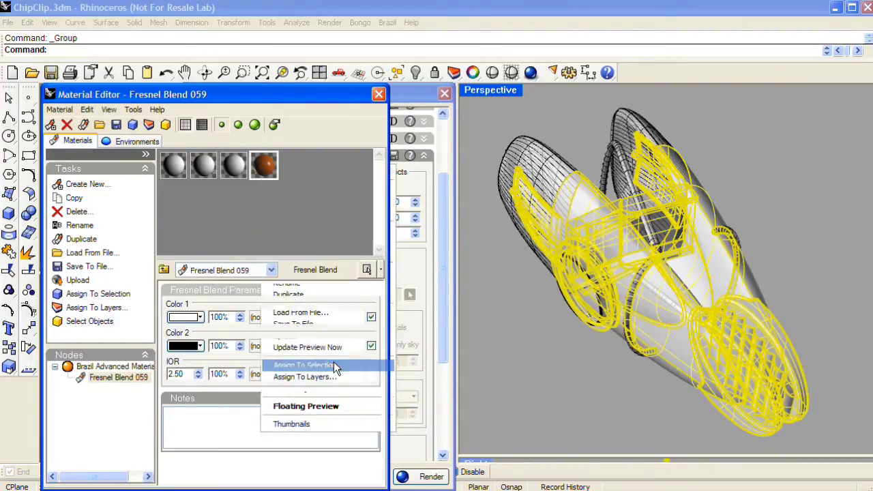
{"action": "left_click", "coordinate": [554, 370]}
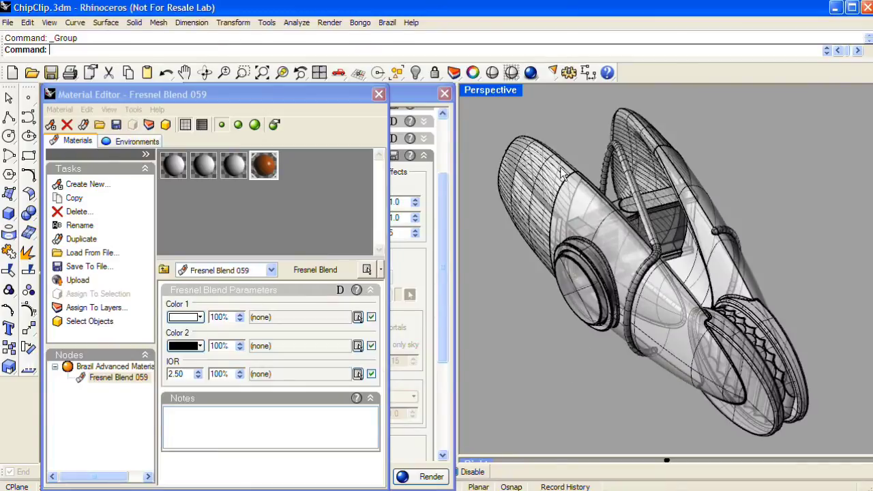
{"action": "left_click", "coordinate": [83, 184]}
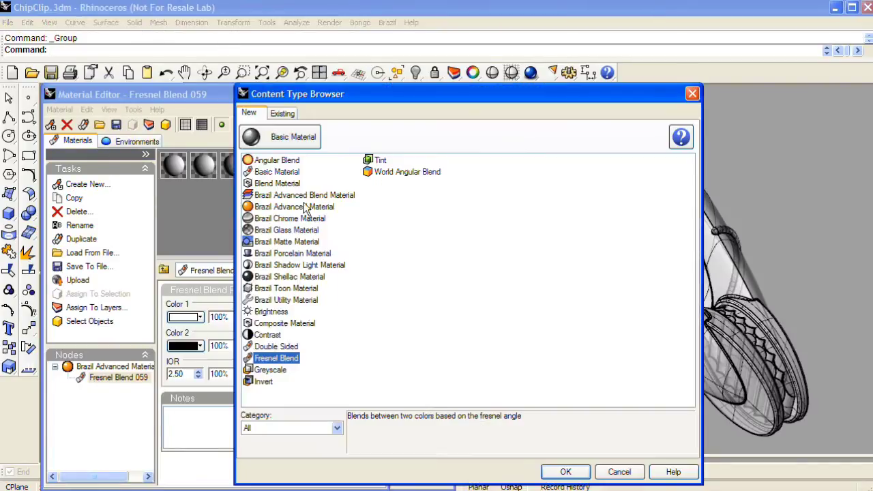
Step: Create Brazil Advanced Material 060 with a diffuse colour of grey 30, 30, 30
{"action": "left_click", "coordinate": [311, 207]}
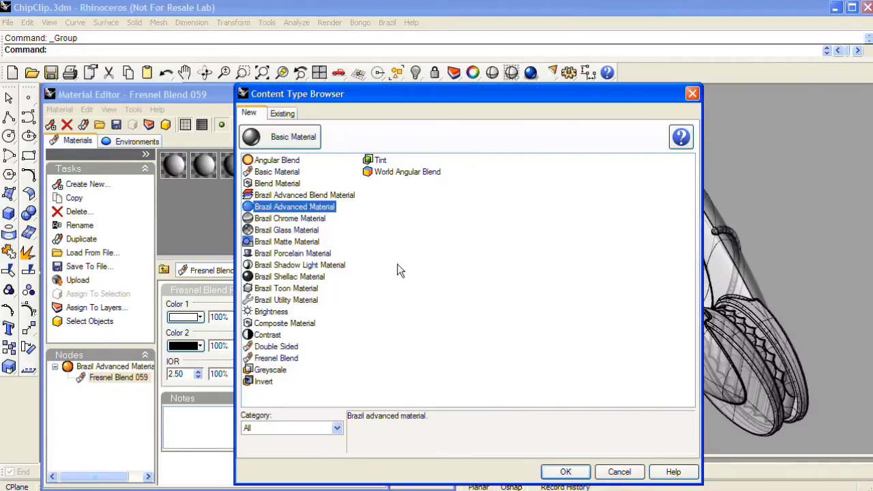
{"action": "left_click", "coordinate": [565, 471]}
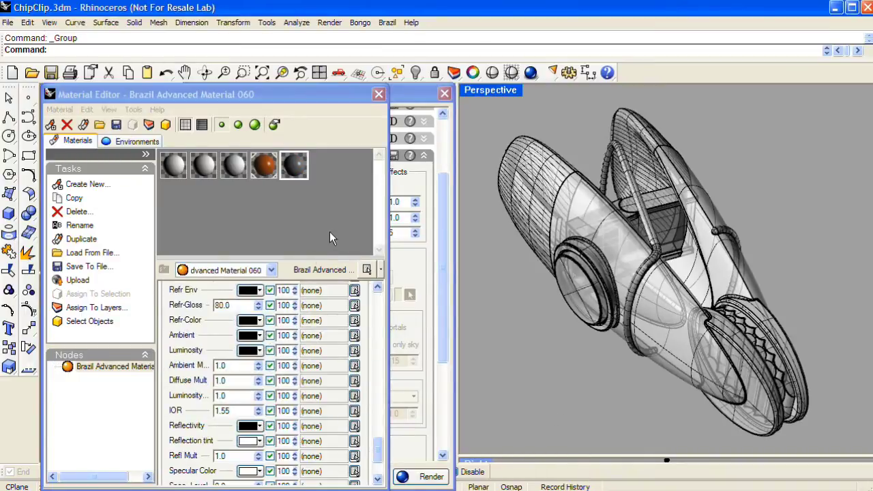
{"action": "left_click_drag", "start_coordinate": [379, 456], "coordinate": [383, 317]}
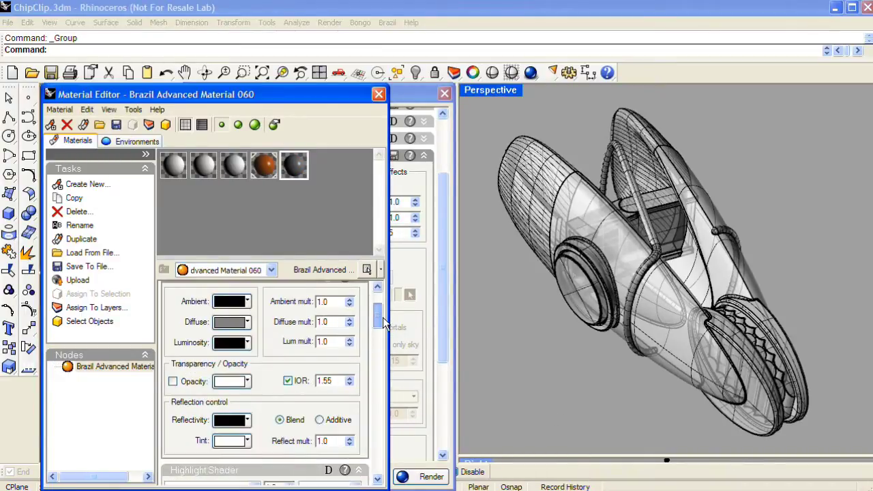
{"action": "left_click", "coordinate": [230, 321]}
{"action": "left_click_drag", "start_coordinate": [303, 253], "coordinate": [316, 287]}
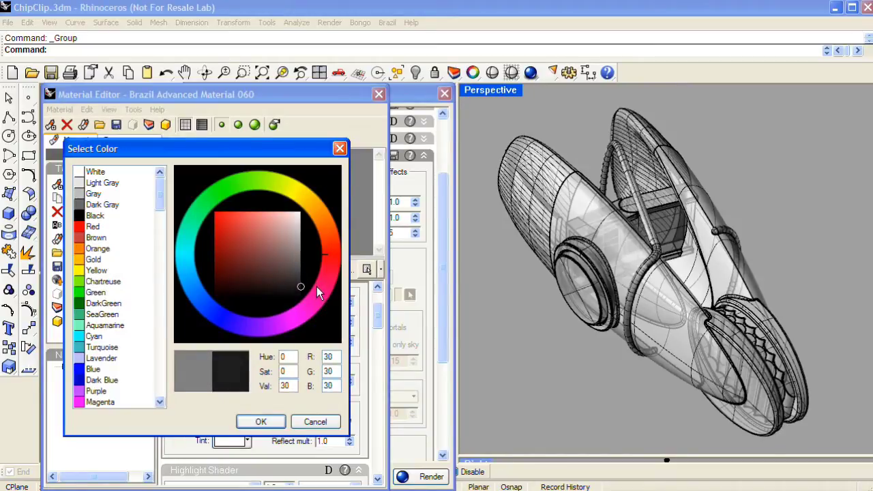
{"action": "left_click", "coordinate": [258, 422]}
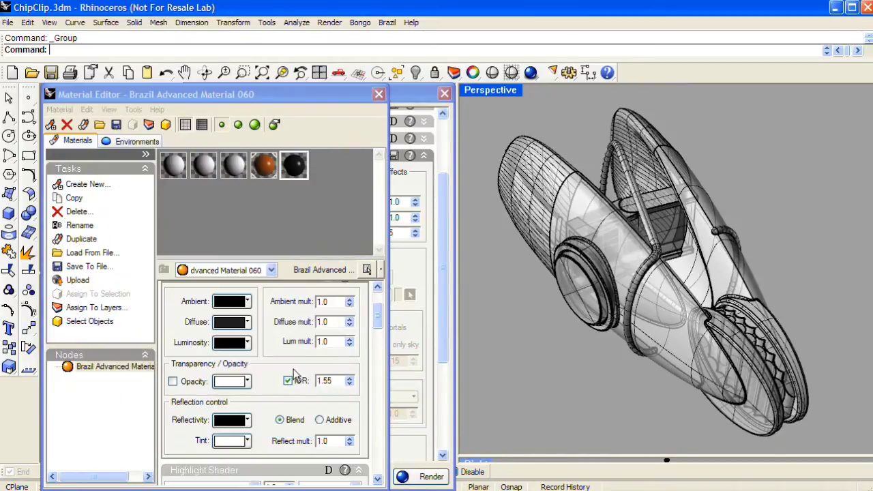
{"action": "left_click_drag", "start_coordinate": [380, 330], "coordinate": [357, 314]}
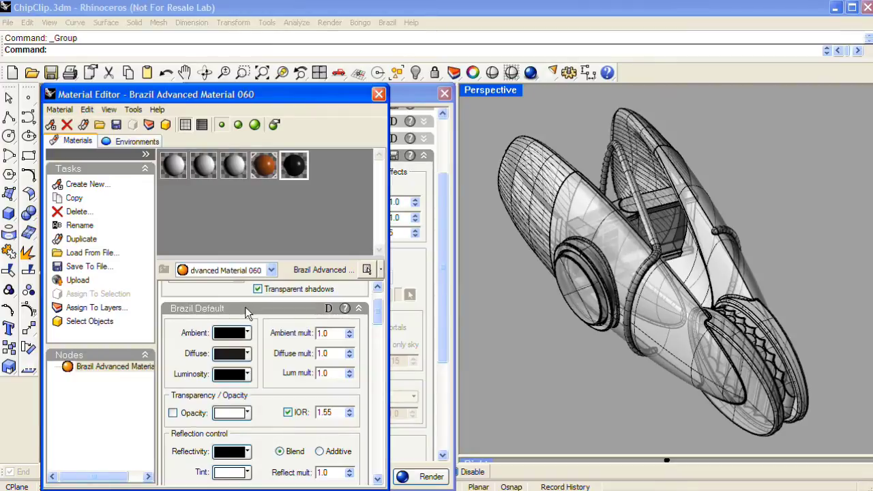
Step: Add an fBm Texture to the Bump channel, mapped in world coordinates (WCS)
{"action": "right_click", "coordinate": [245, 308]}
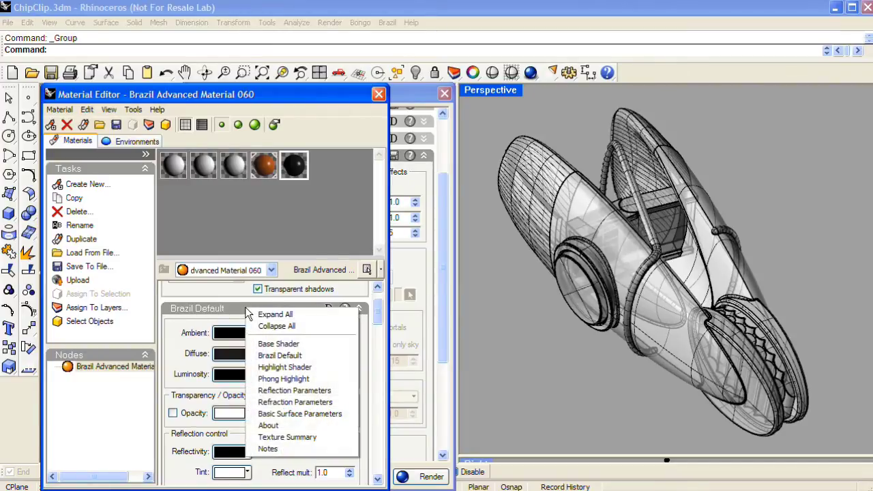
{"action": "left_click", "coordinate": [333, 413]}
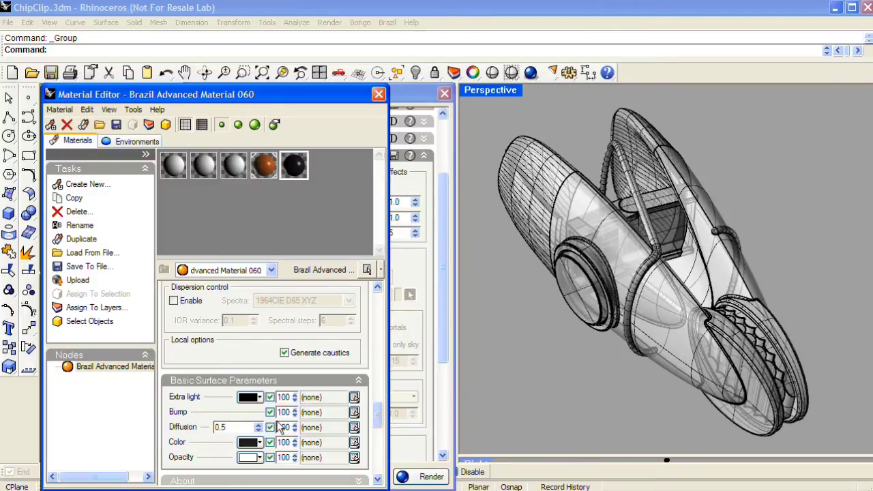
{"action": "left_click", "coordinate": [355, 413]}
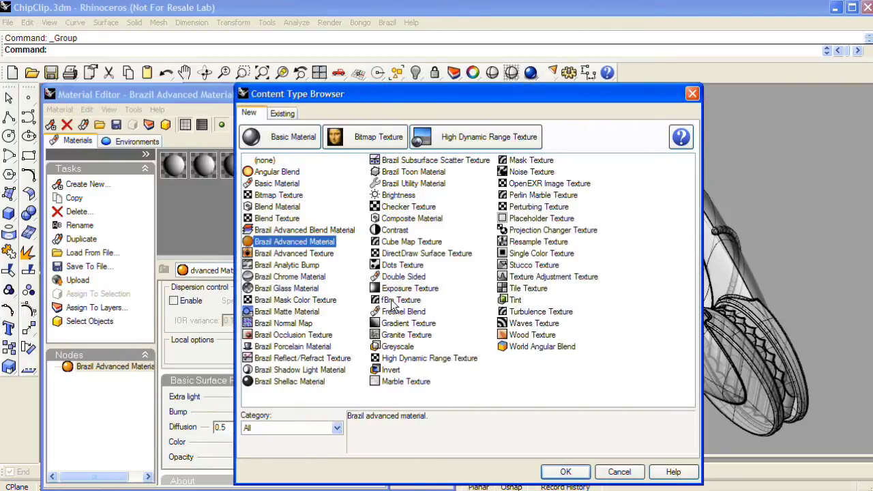
{"action": "left_click", "coordinate": [399, 300]}
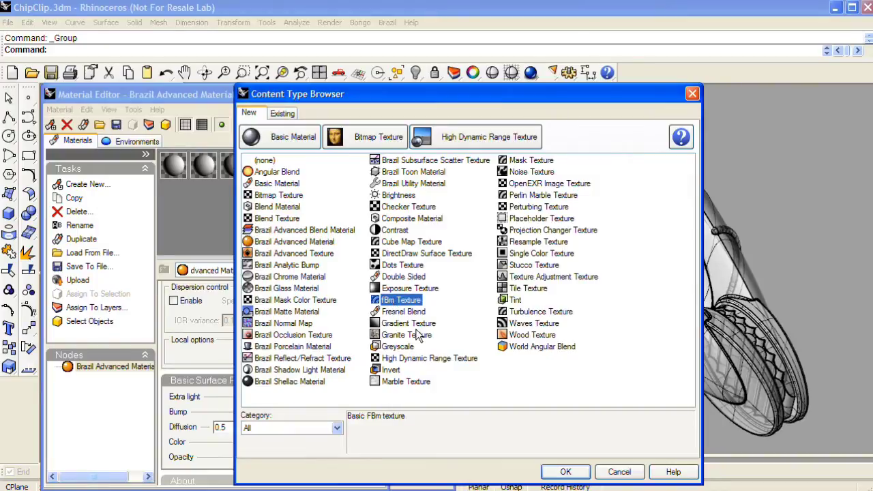
{"action": "left_click", "coordinate": [566, 472]}
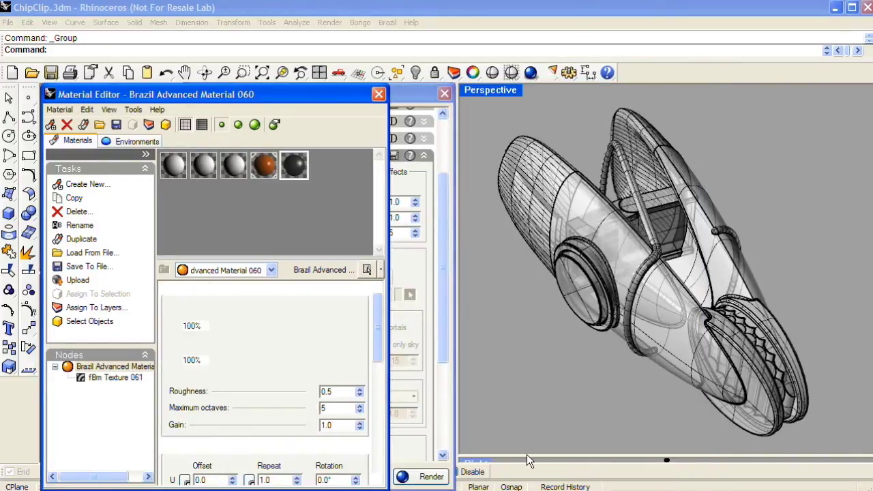
{"action": "left_click_drag", "start_coordinate": [381, 332], "coordinate": [382, 386]}
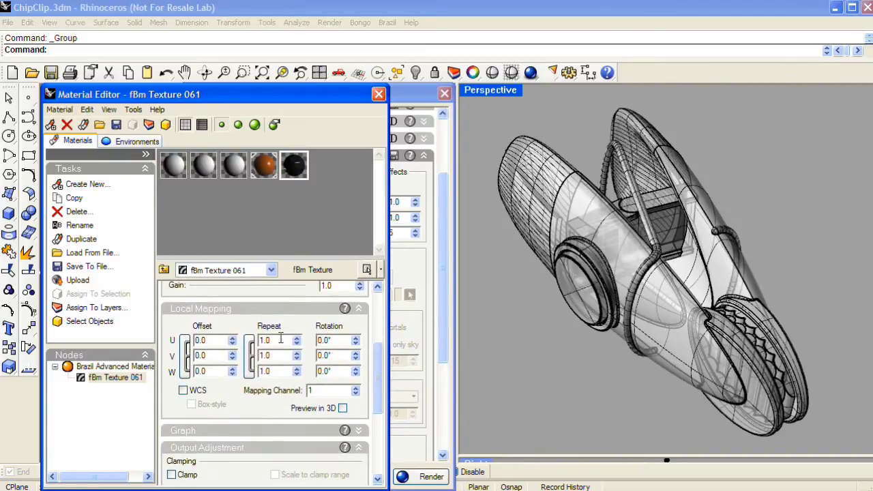
{"action": "left_click", "coordinate": [183, 391]}
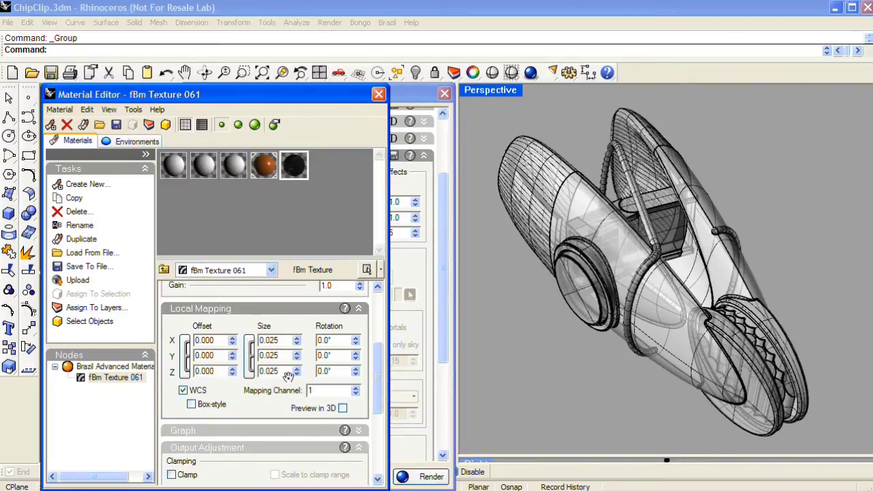
Step: Set the bump strength to 39 and assign the black material to the two rounded shells
{"action": "left_click_drag", "start_coordinate": [381, 383], "coordinate": [379, 323]}
{"action": "left_click", "coordinate": [138, 369]}
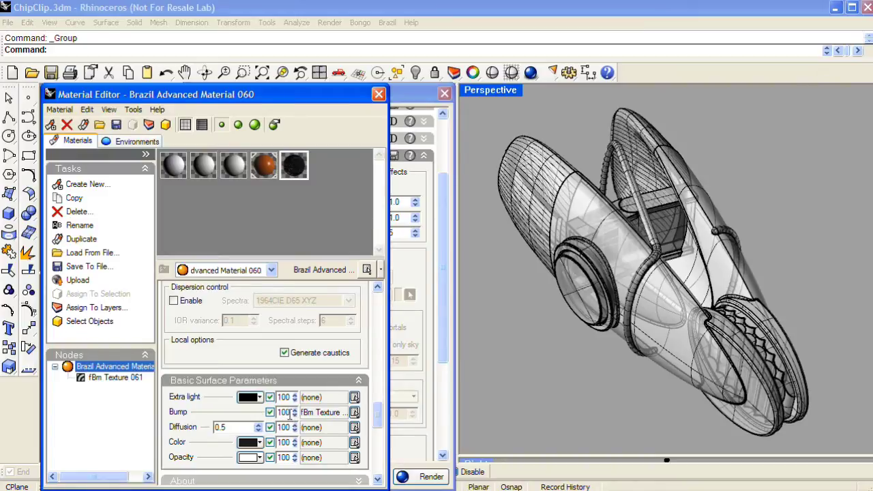
{"action": "left_click_drag", "start_coordinate": [294, 414], "coordinate": [298, 430]}
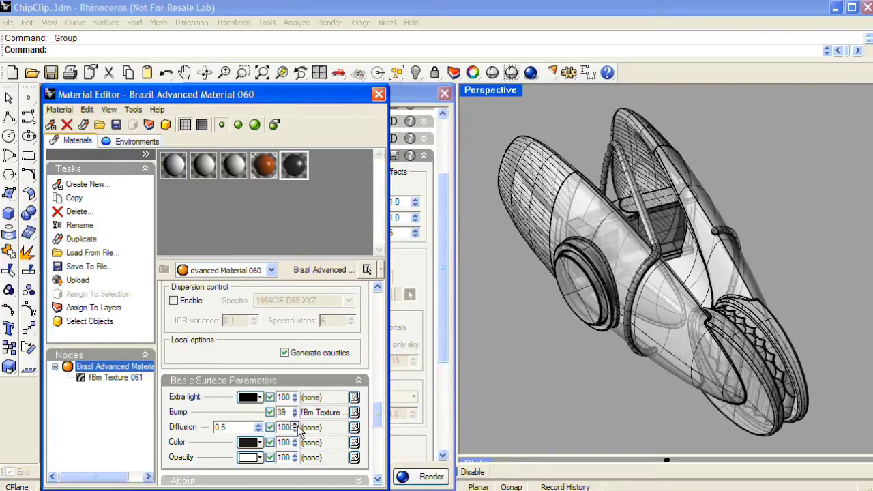
{"action": "left_click", "coordinate": [546, 146]}
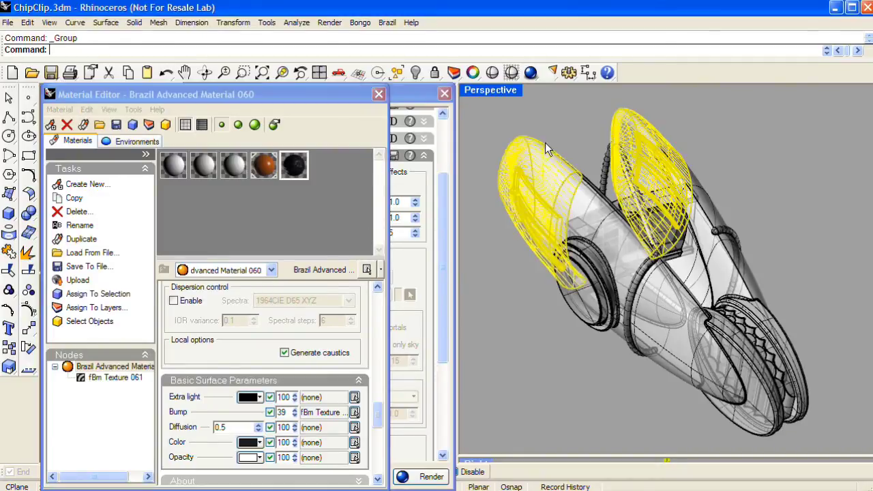
{"action": "right_click", "coordinate": [296, 167]}
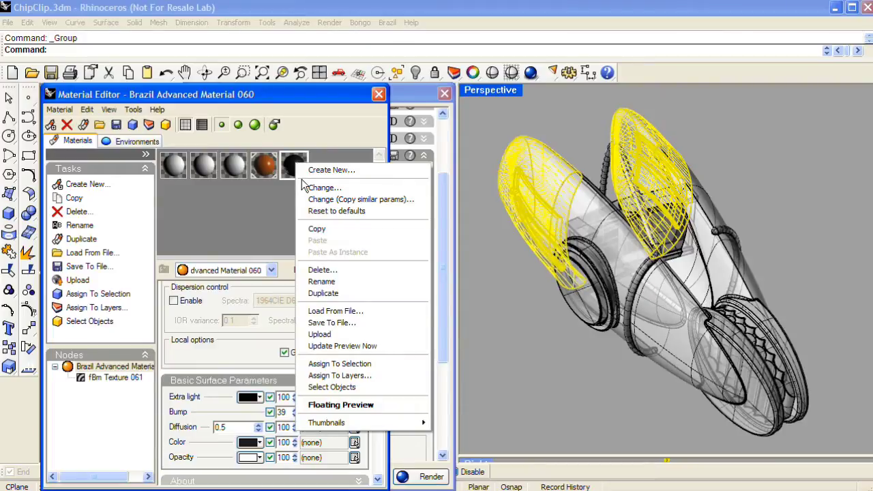
{"action": "left_click", "coordinate": [377, 364]}
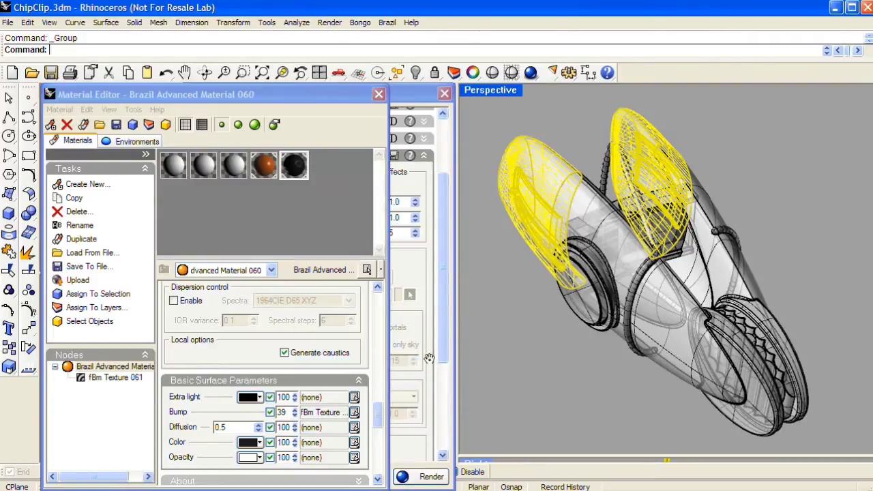
{"action": "left_click", "coordinate": [554, 354]}
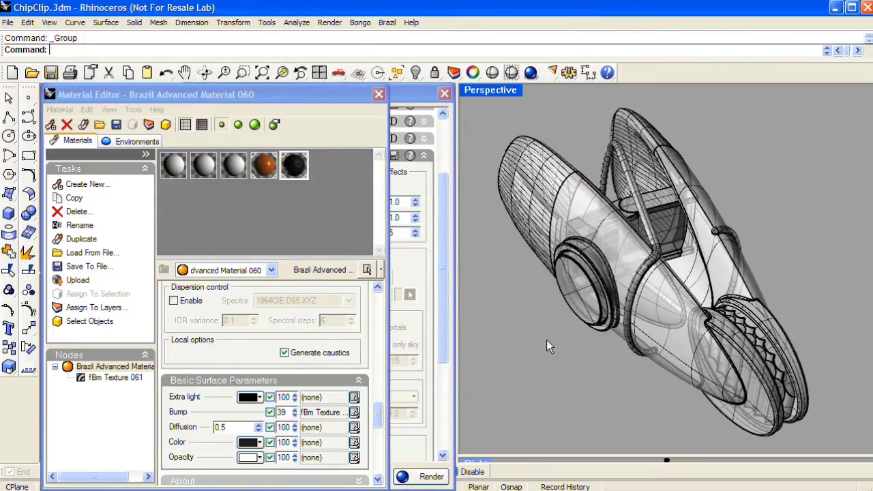
Step: Create Brazil Chrome Material 062 and assign it to the looping tube piece
{"action": "left_click", "coordinate": [96, 185]}
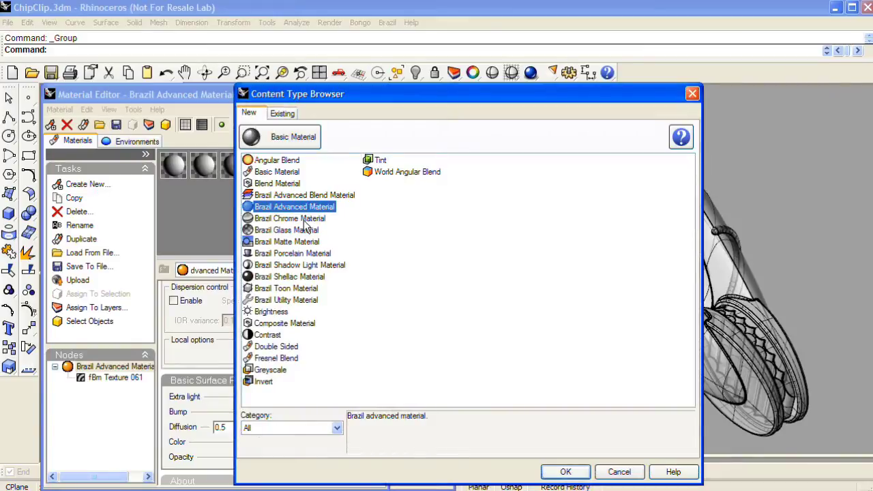
{"action": "left_click", "coordinate": [303, 219]}
{"action": "left_click", "coordinate": [566, 471]}
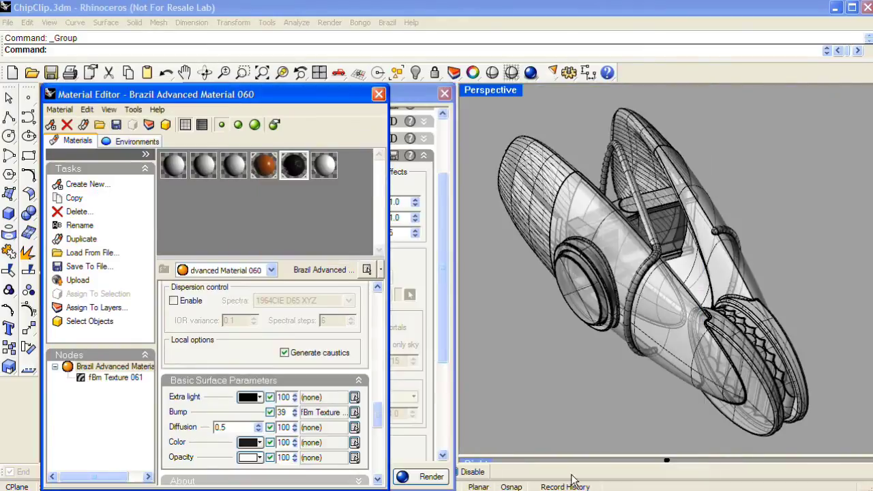
{"action": "left_click", "coordinate": [600, 172]}
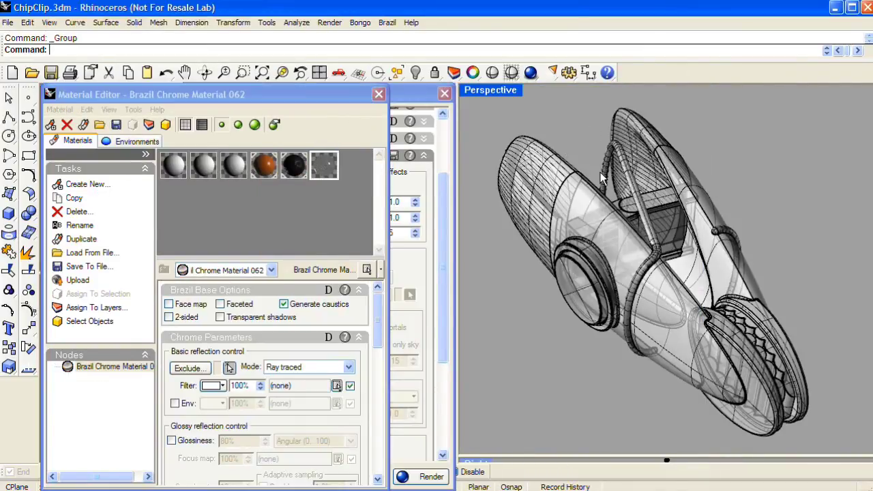
{"action": "left_click", "coordinate": [600, 172]}
{"action": "right_click", "coordinate": [325, 164]}
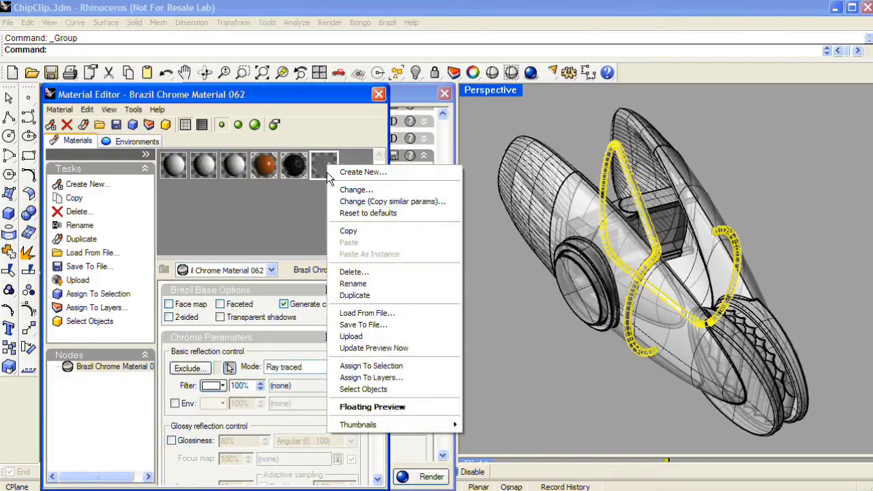
{"action": "left_click", "coordinate": [391, 367]}
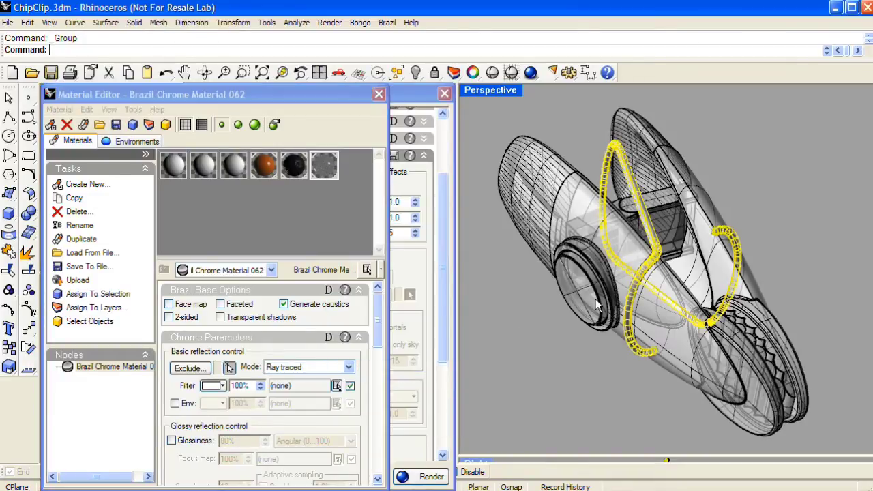
{"action": "left_click", "coordinate": [551, 328]}
{"action": "left_click", "coordinate": [85, 185]}
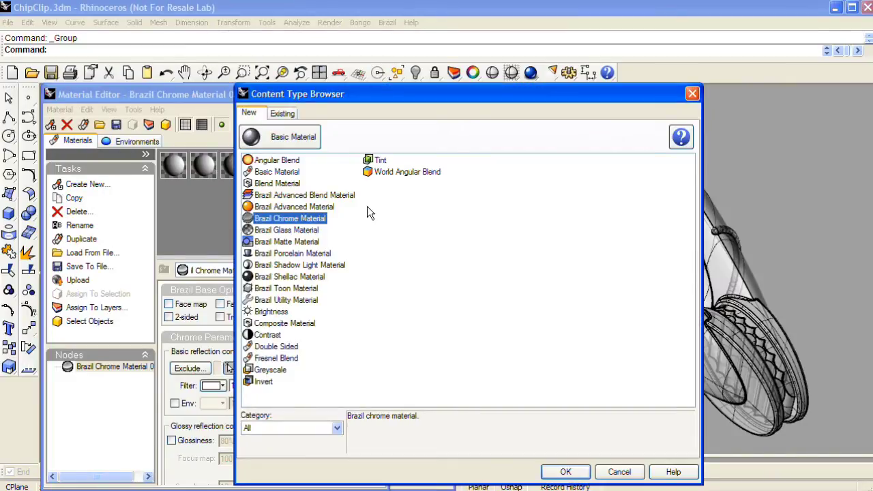
Step: Create Brazil Advanced Material 063 with a near-black diffuse colour
{"action": "left_click", "coordinate": [321, 208]}
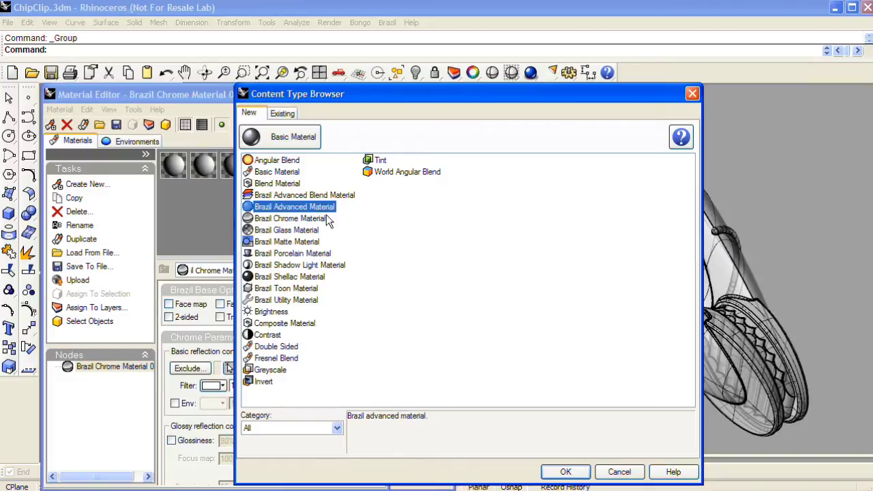
{"action": "left_click", "coordinate": [565, 472]}
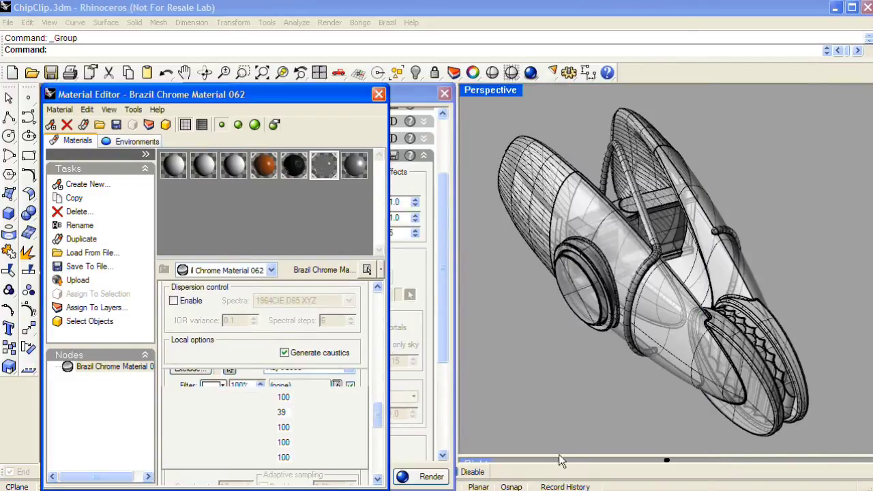
{"action": "left_click_drag", "start_coordinate": [377, 412], "coordinate": [385, 308]}
{"action": "left_click", "coordinate": [240, 334]}
{"action": "left_click_drag", "start_coordinate": [301, 257], "coordinate": [319, 286]}
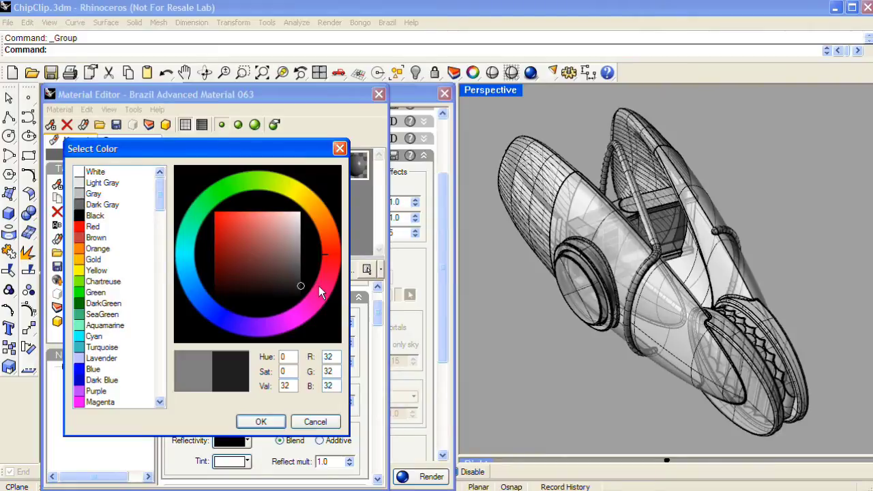
{"action": "left_click", "coordinate": [261, 422]}
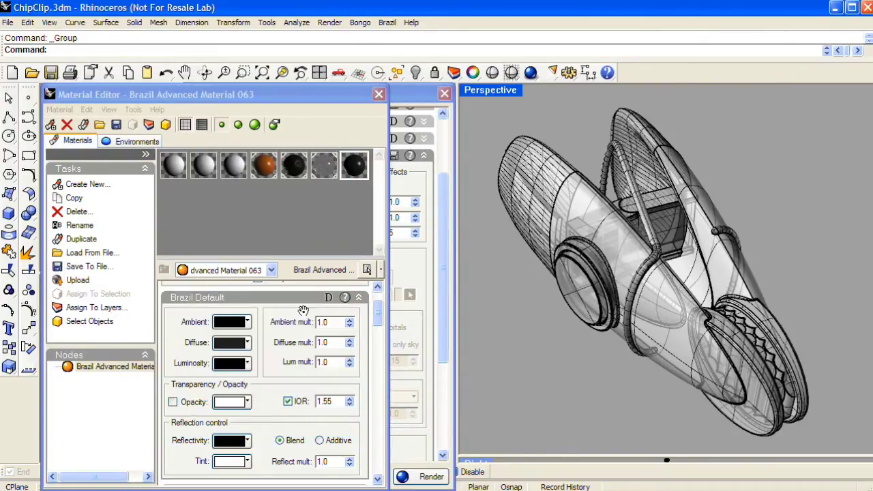
Step: Set the material's reflectivity colour to grey 59
{"action": "left_click_drag", "start_coordinate": [375, 305], "coordinate": [375, 318]}
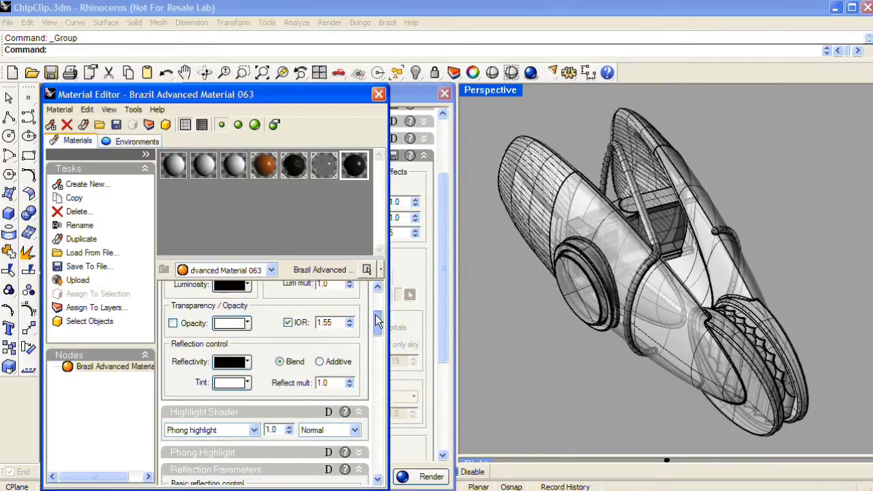
{"action": "left_click", "coordinate": [223, 360]}
{"action": "left_click_drag", "start_coordinate": [287, 300], "coordinate": [322, 279]}
{"action": "left_click_drag", "start_coordinate": [323, 277], "coordinate": [324, 276]}
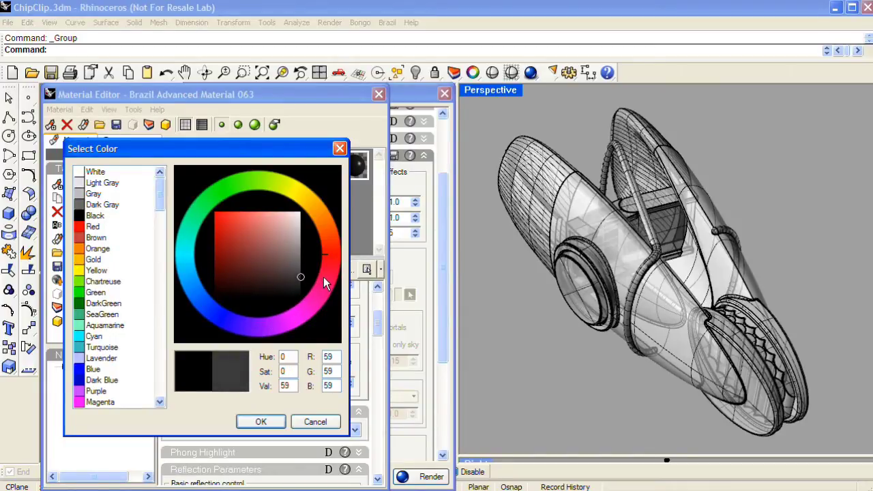
{"action": "left_click", "coordinate": [264, 420]}
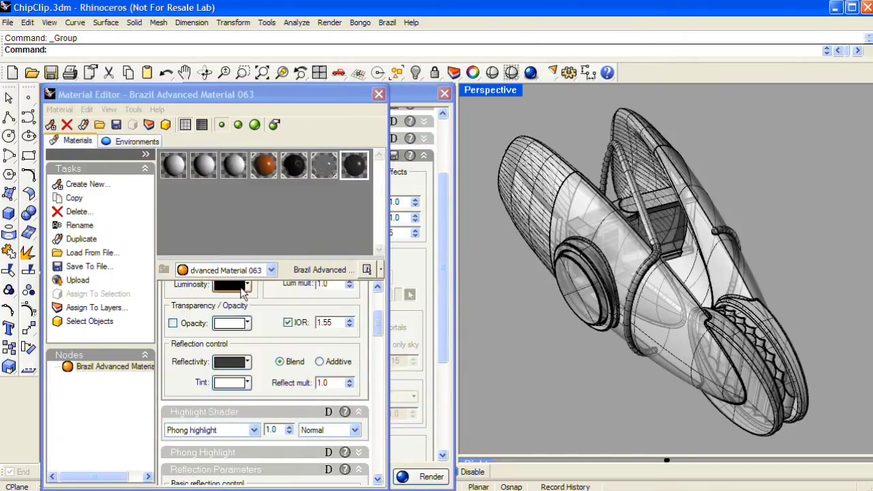
Step: Set the reflection tint to steel blue (RGB 88, 136, 178)
{"action": "left_click", "coordinate": [233, 383]}
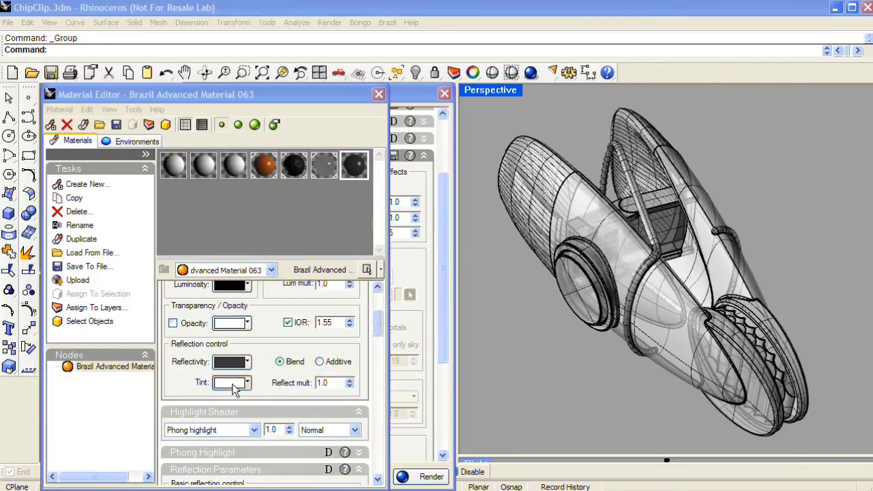
{"action": "left_click", "coordinate": [195, 288]}
{"action": "left_click_drag", "start_coordinate": [244, 269], "coordinate": [256, 236]}
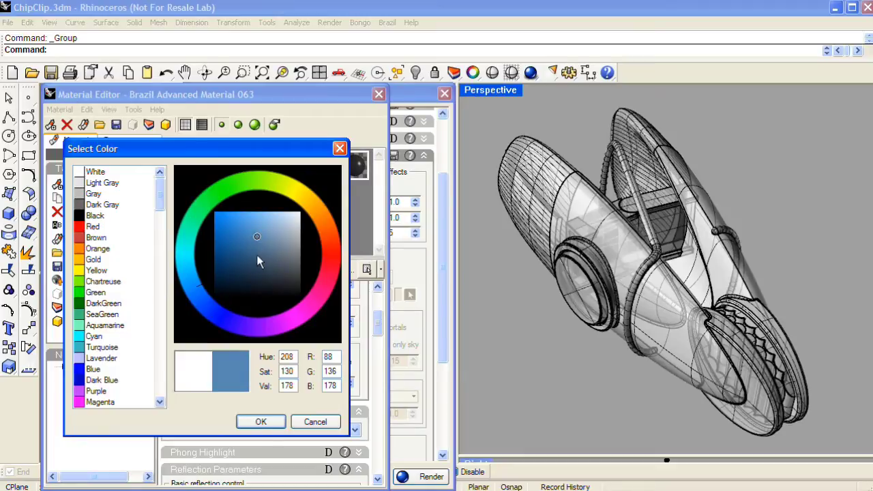
{"action": "left_click", "coordinate": [260, 422]}
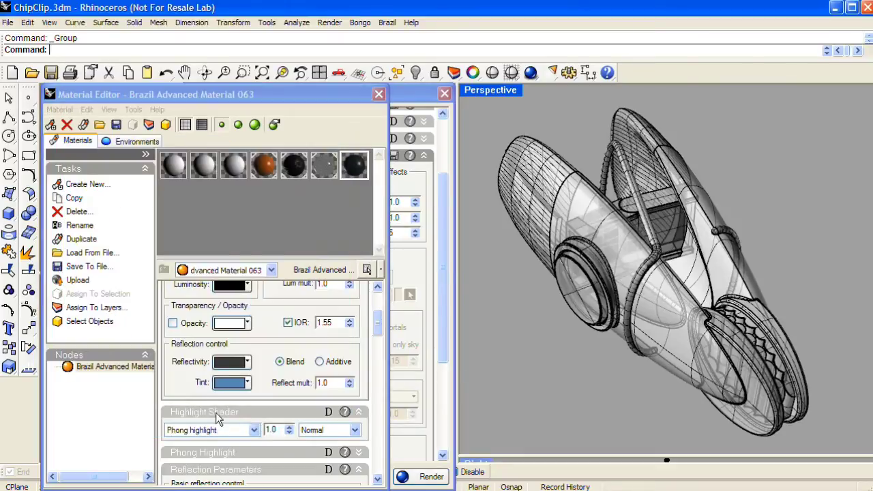
{"action": "left_click_drag", "start_coordinate": [382, 329], "coordinate": [383, 353]}
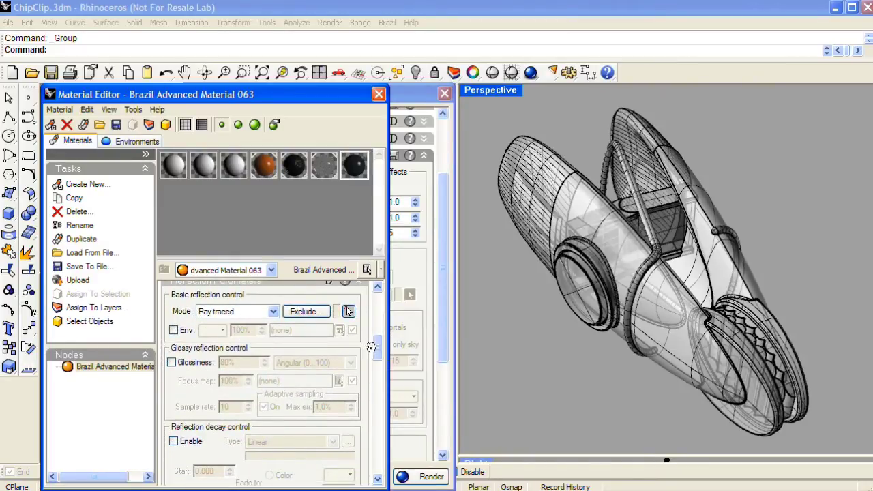
Step: Enable glossy reflections at 90% glossiness with a sample rate of 4
{"action": "scroll", "coordinate": [374, 349], "scroll_direction": "up", "scroll_amount": 1}
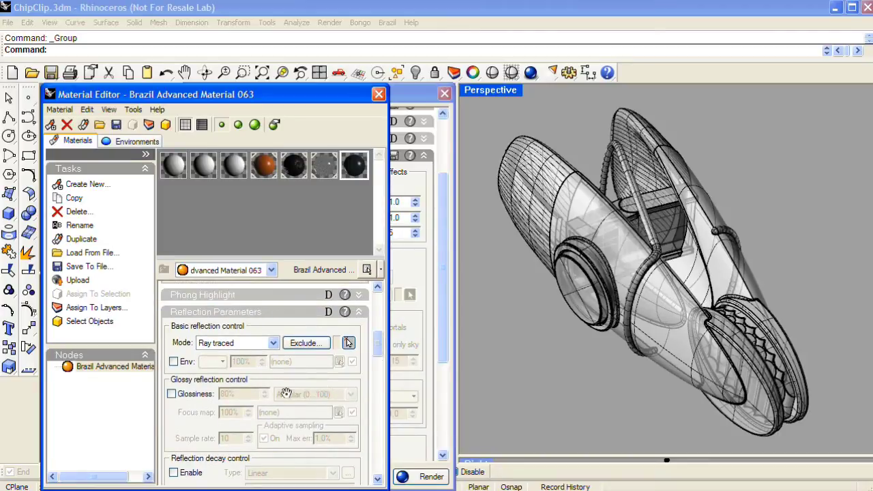
{"action": "left_click", "coordinate": [172, 394]}
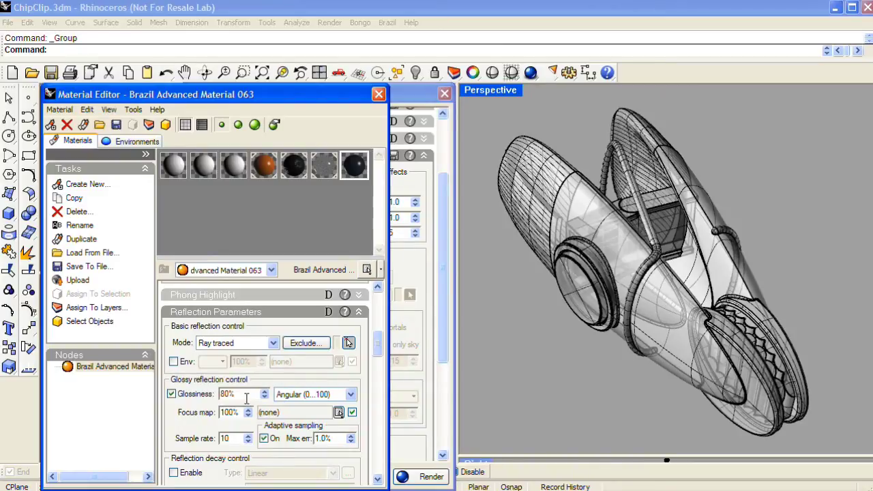
{"action": "left_click_drag", "start_coordinate": [255, 396], "coordinate": [164, 393]}
{"action": "type", "text": "90"}
{"action": "left_click", "coordinate": [235, 438]}
{"action": "double_click", "coordinate": [235, 437]}
{"action": "double_click", "coordinate": [230, 438]}
{"action": "type", "text": "4"}
{"action": "key", "text": "Tab"}
Step: Assign the black glossy material to the wheel rim polysurface
{"action": "left_click", "coordinate": [574, 292]}
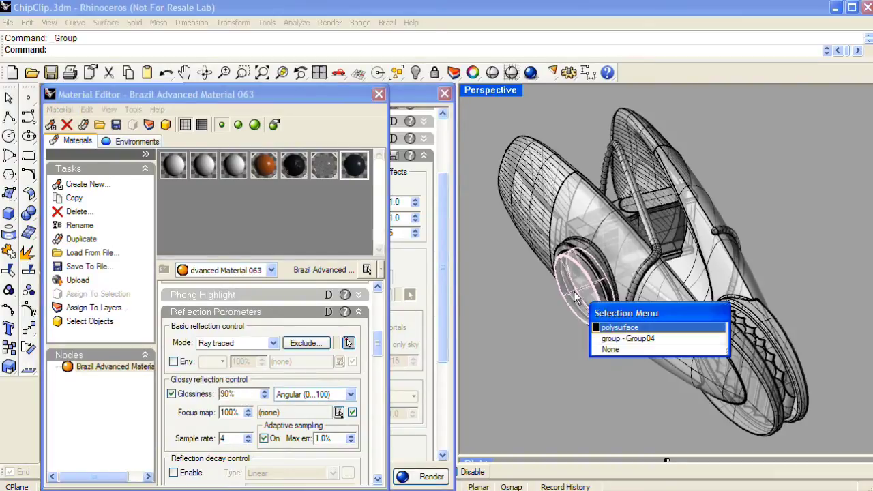
{"action": "left_click", "coordinate": [614, 328]}
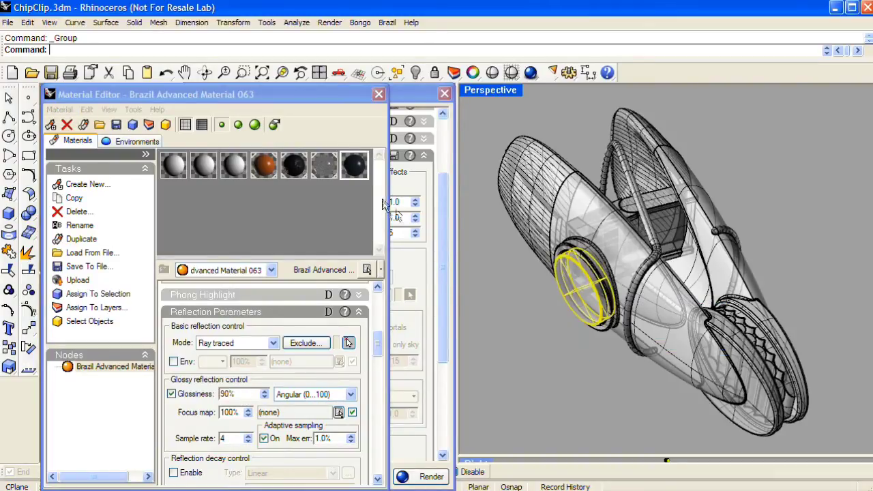
{"action": "right_click", "coordinate": [354, 164]}
{"action": "left_click", "coordinate": [398, 360]}
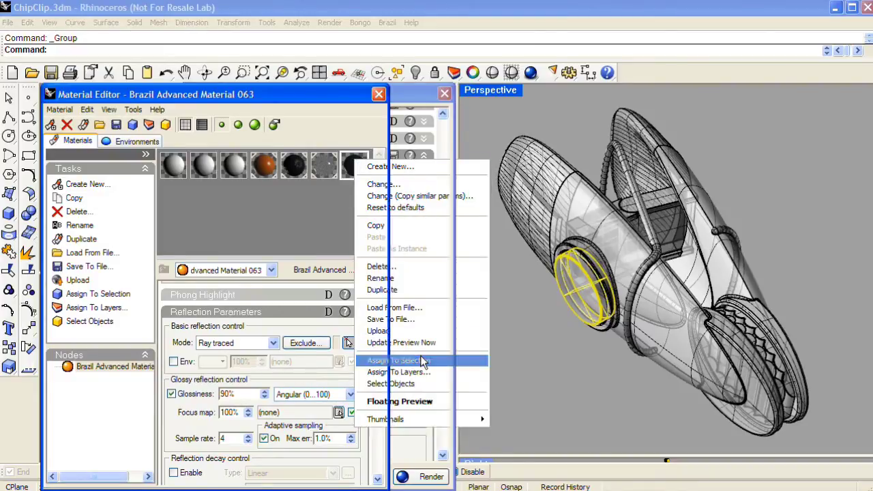
{"action": "right_click_drag", "start_coordinate": [604, 353], "coordinate": [589, 288]}
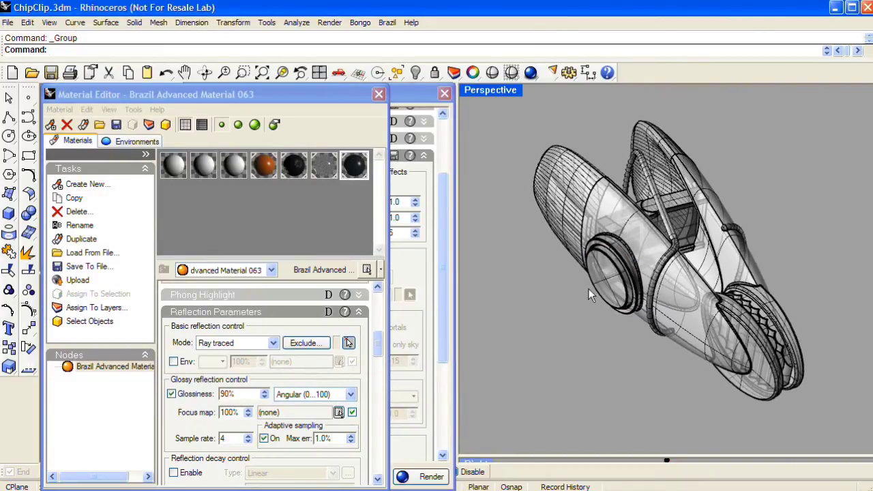
Step: Create a Brazil plane primitive as a ground plane beneath the car
{"action": "left_click", "coordinate": [386, 22]}
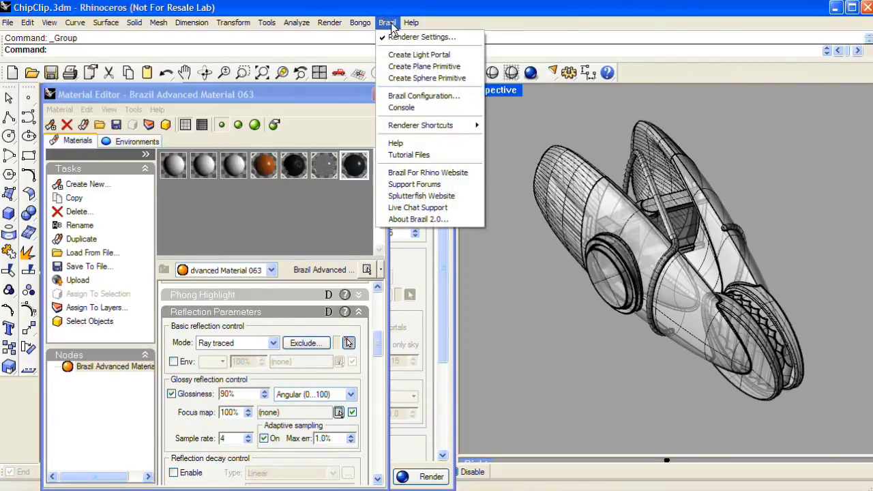
{"action": "left_click", "coordinate": [424, 66]}
{"action": "left_click", "coordinate": [481, 310]}
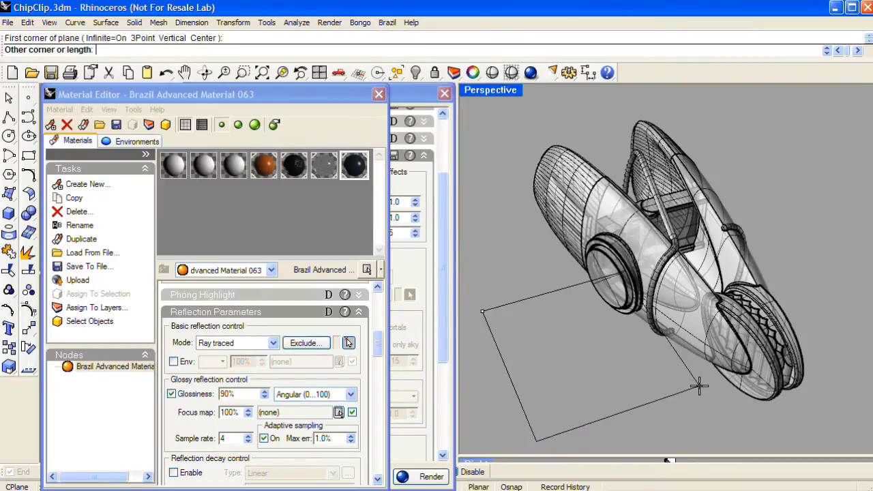
{"action": "right_click_drag", "start_coordinate": [611, 379], "coordinate": [493, 270]}
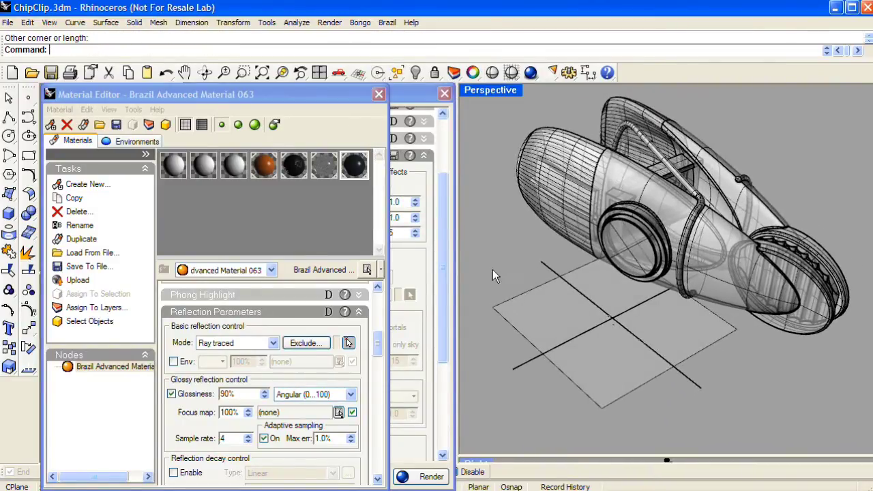
Step: Change Basic Material 003's colour from white to grey 101
{"action": "left_click", "coordinate": [229, 163]}
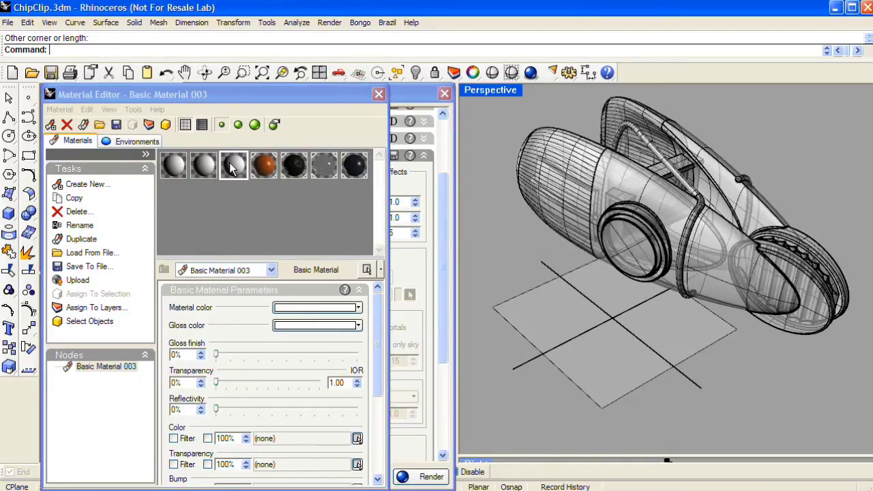
{"action": "left_click", "coordinate": [578, 347]}
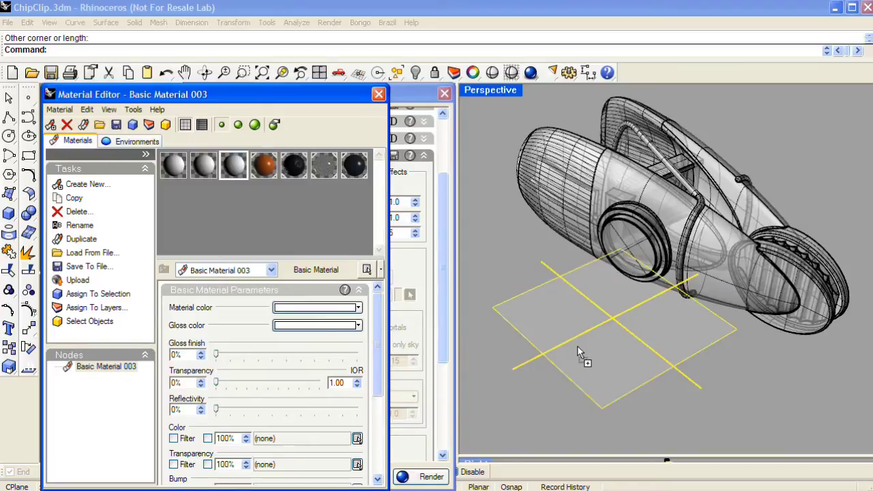
{"action": "left_click", "coordinate": [315, 307]}
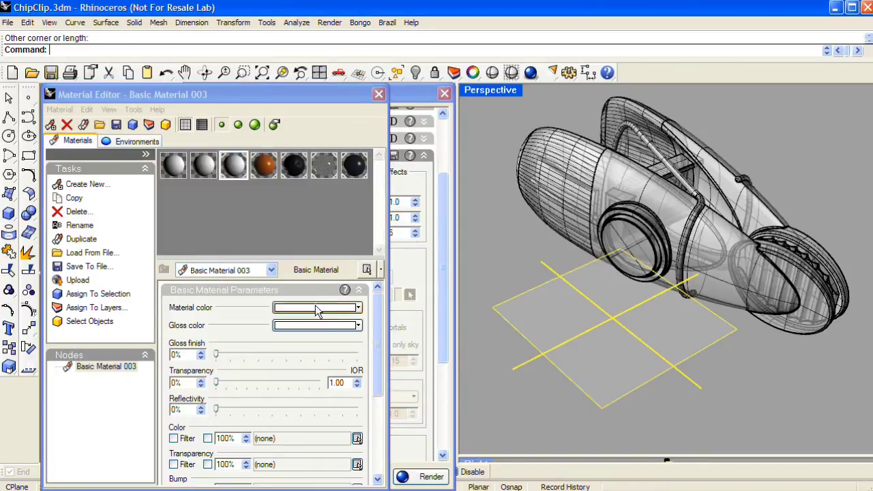
{"action": "mouse_move", "coordinate": [293, 269]}
{"action": "left_mouse_down"}
{"action": "mouse_move", "coordinate": [277, 246]}
{"action": "mouse_move", "coordinate": [337, 263]}
{"action": "left_mouse_up"}
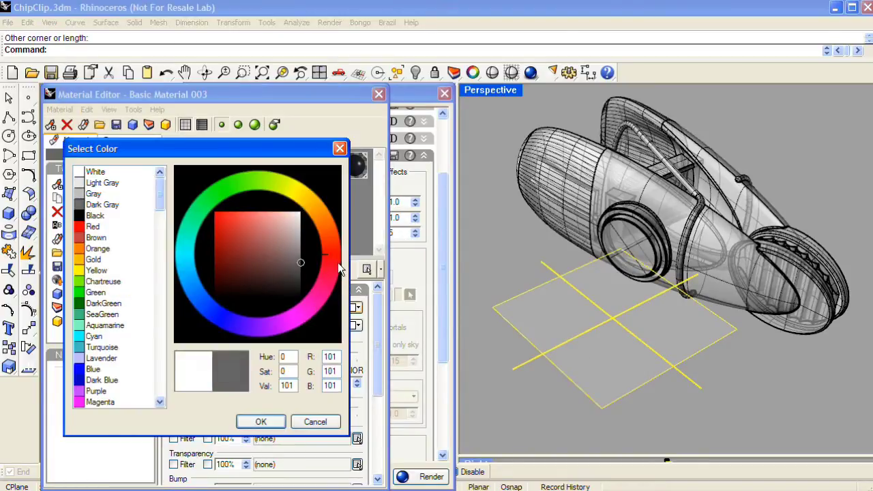
{"action": "left_click", "coordinate": [260, 420]}
{"action": "right_click_drag", "start_coordinate": [503, 285], "coordinate": [422, 228]}
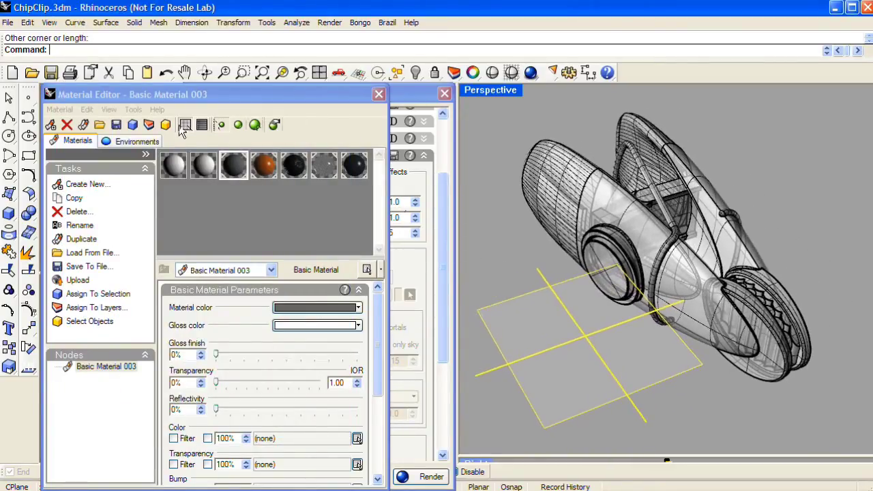
{"action": "left_click", "coordinate": [131, 144]}
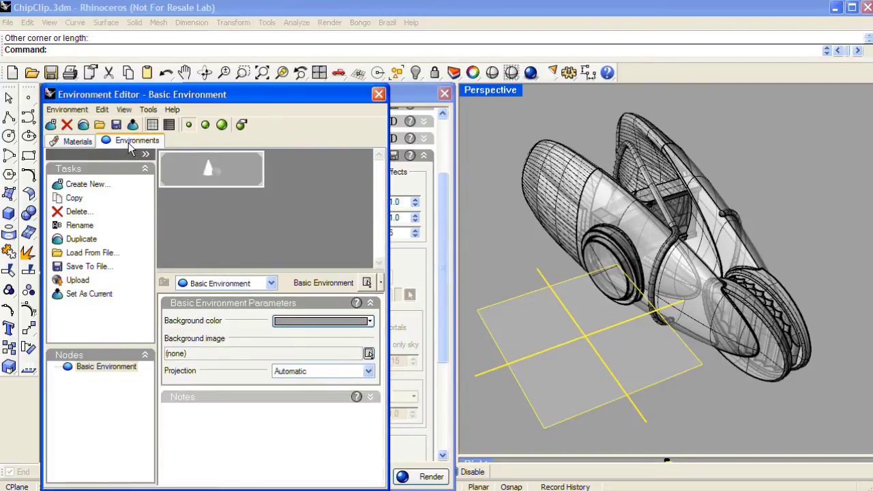
Step: Create Brazil GI Environment 064 with the StJohns_09_3.hdr high dynamic range texture
{"action": "left_click", "coordinate": [98, 185]}
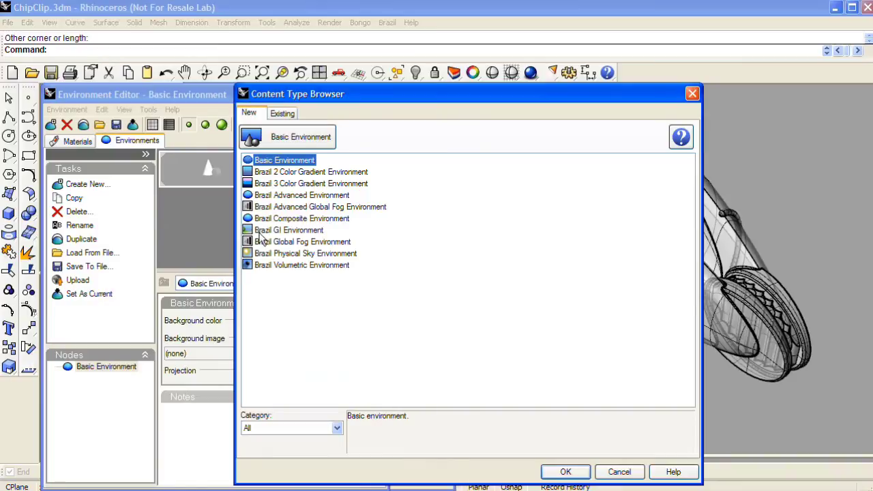
{"action": "left_click", "coordinate": [310, 231]}
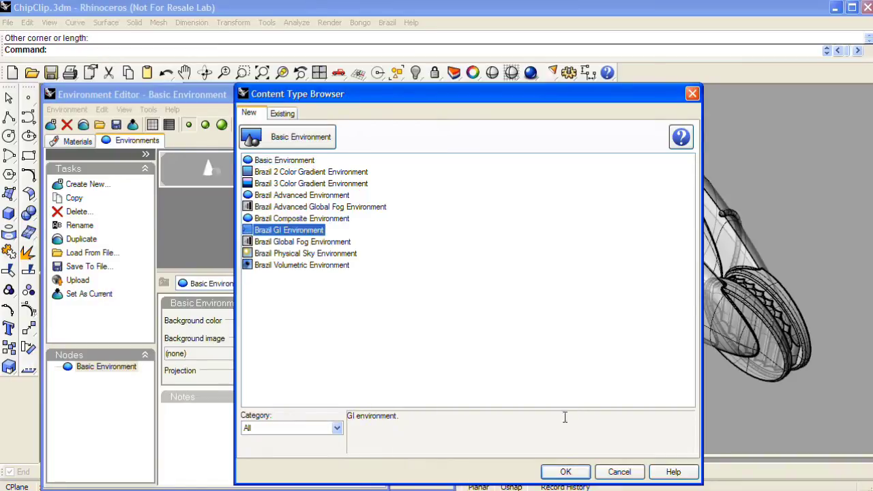
{"action": "left_click", "coordinate": [566, 471]}
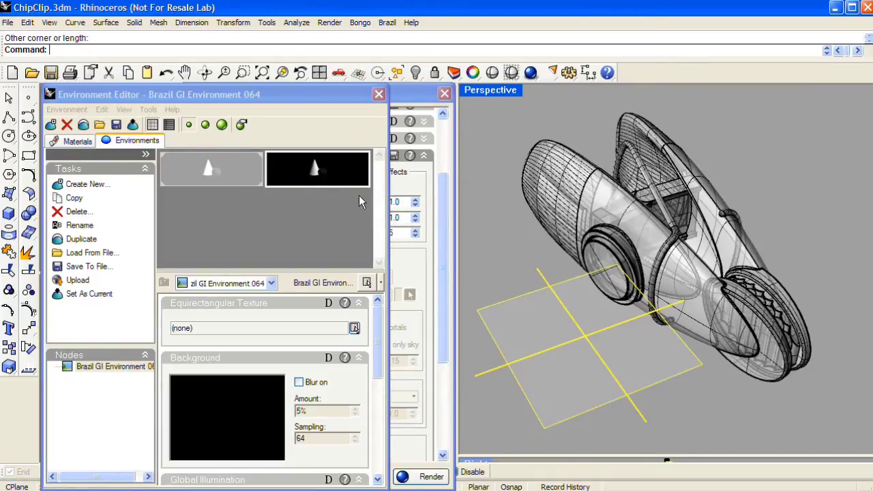
{"action": "left_click", "coordinate": [354, 328]}
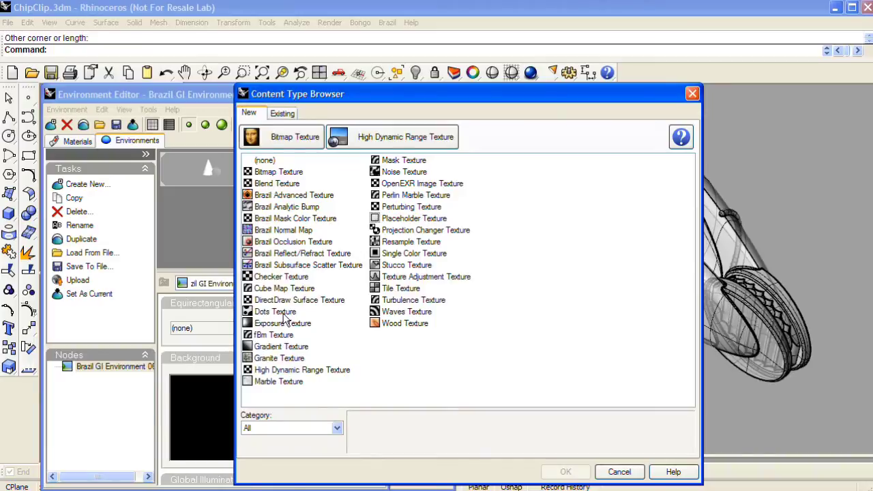
{"action": "left_click", "coordinate": [392, 141]}
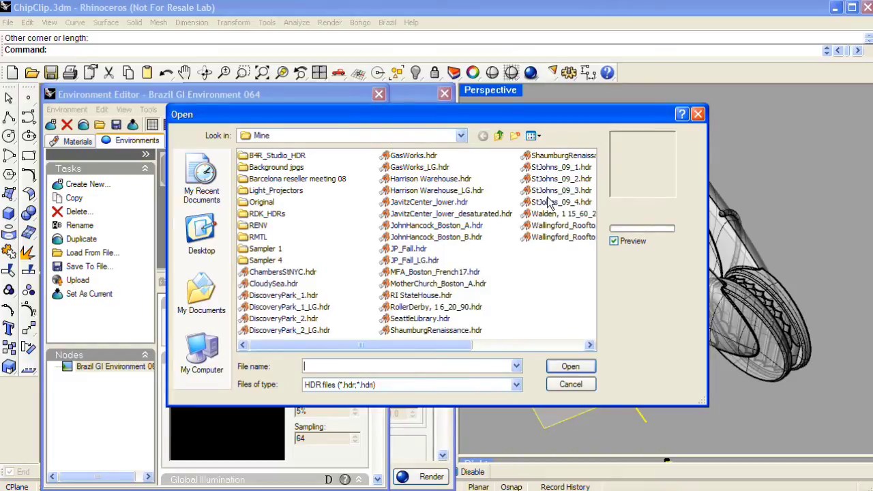
{"action": "left_click", "coordinate": [550, 193]}
{"action": "left_click", "coordinate": [586, 370]}
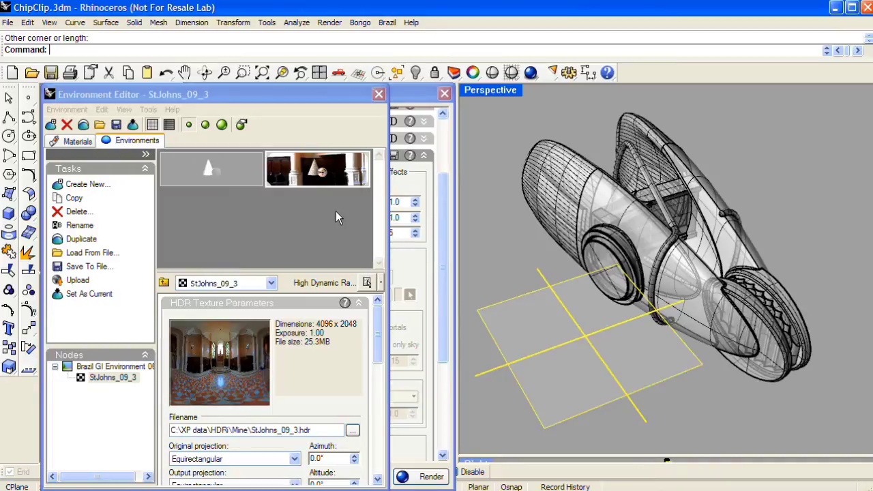
{"action": "left_click", "coordinate": [421, 101]}
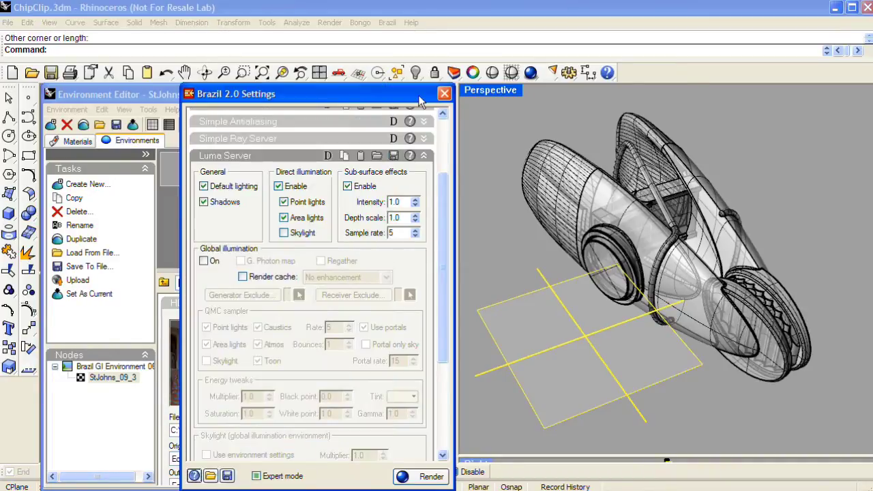
Step: Set Brazil Output Size to Use viewport size and Simple Antialiasing quality to Medium
{"action": "left_click", "coordinate": [298, 156]}
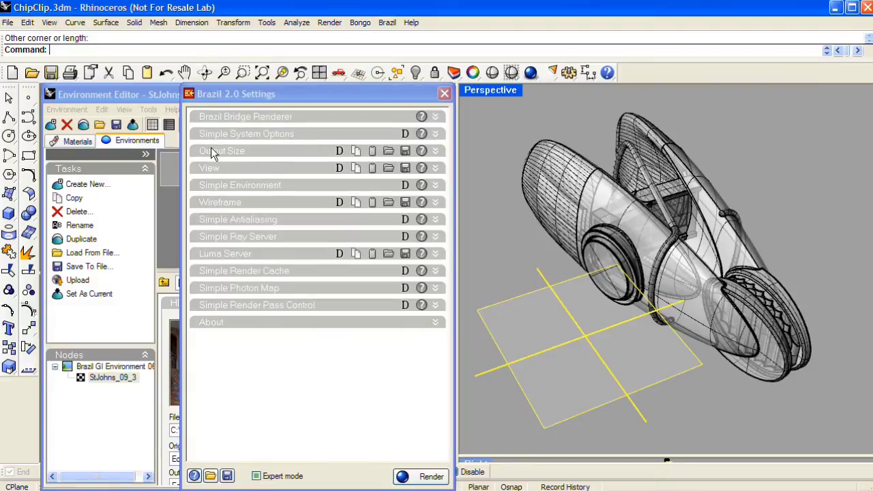
{"action": "left_click", "coordinate": [230, 150]}
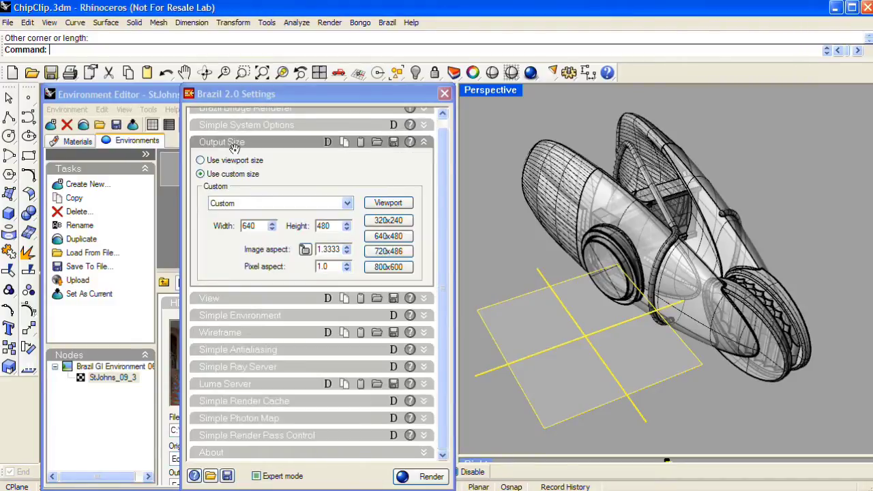
{"action": "left_click", "coordinate": [200, 161]}
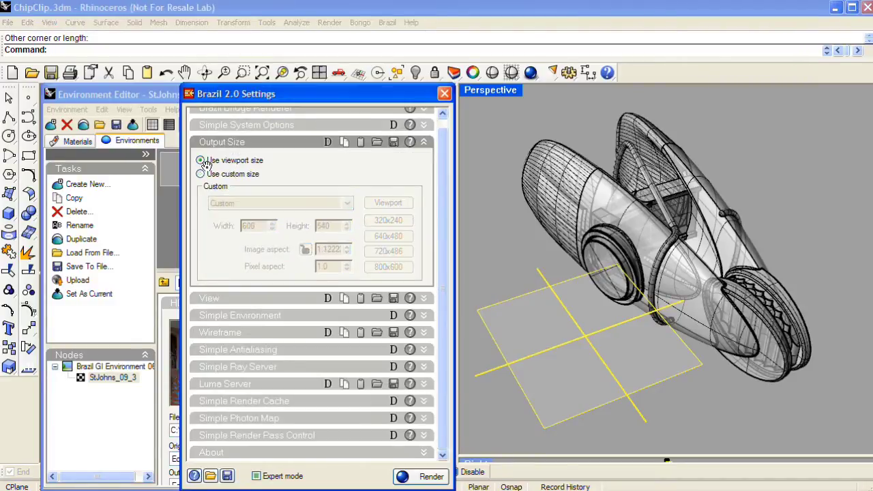
{"action": "left_click", "coordinate": [273, 142]}
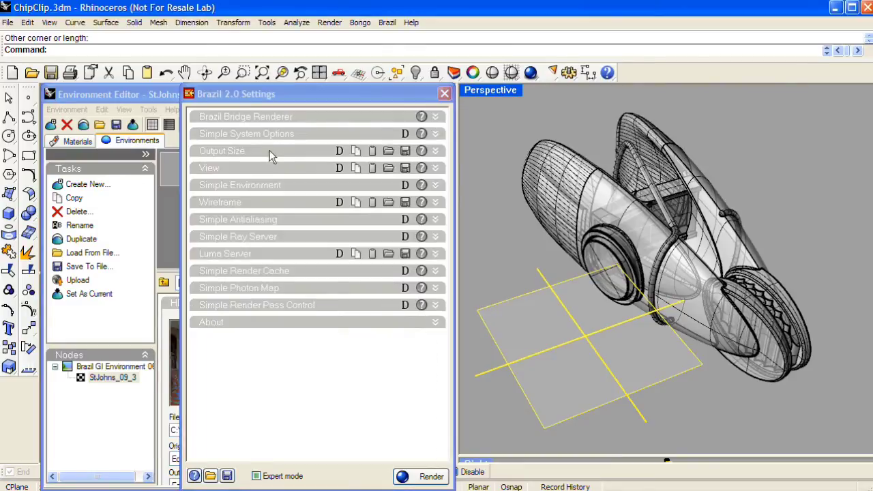
{"action": "left_click", "coordinate": [265, 220]}
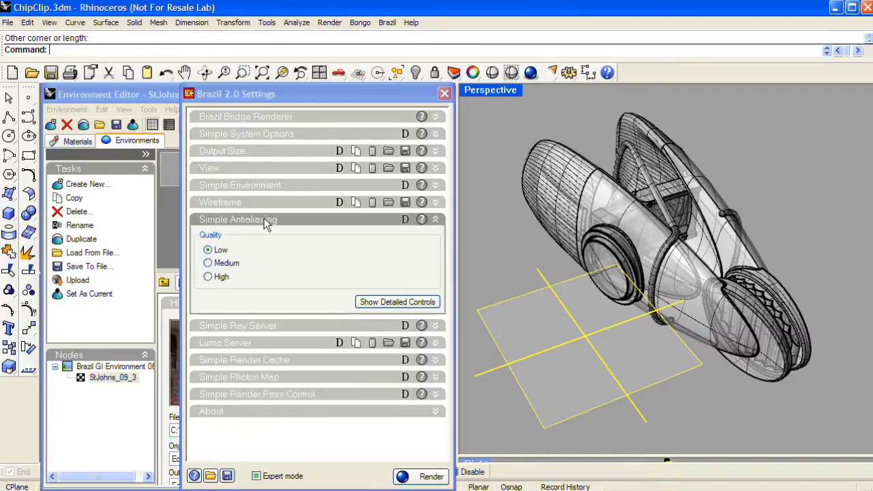
{"action": "left_click", "coordinate": [222, 263]}
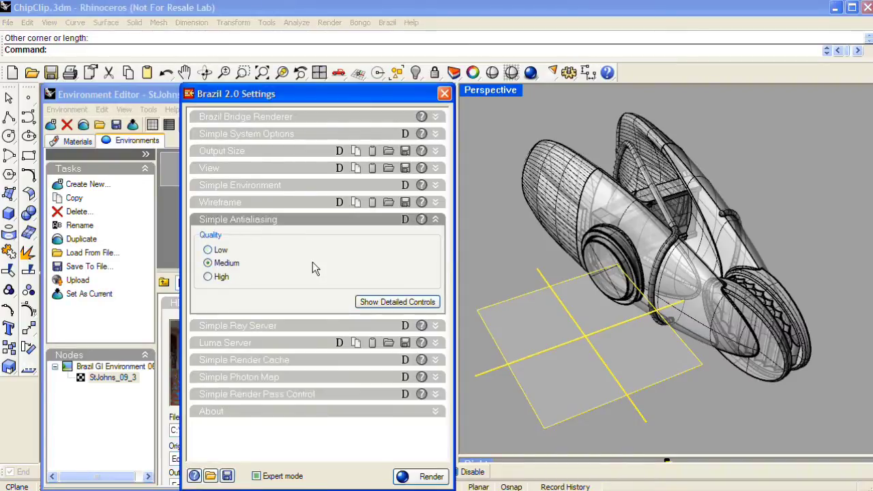
{"action": "left_click", "coordinate": [311, 217]}
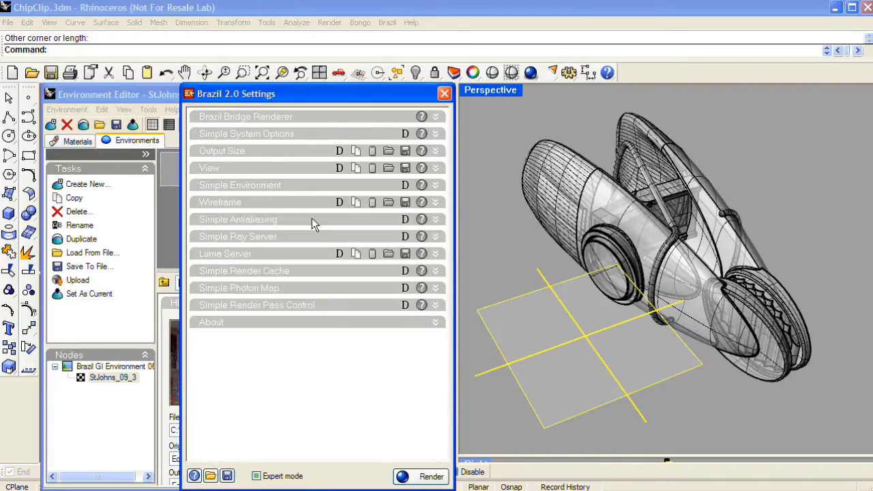
{"action": "left_click", "coordinate": [275, 255]}
Step: Enable skylight in direct illumination and check 'Use environment settings' so the HDR environment lights the scene
{"action": "left_click_drag", "start_coordinate": [440, 236], "coordinate": [446, 298]}
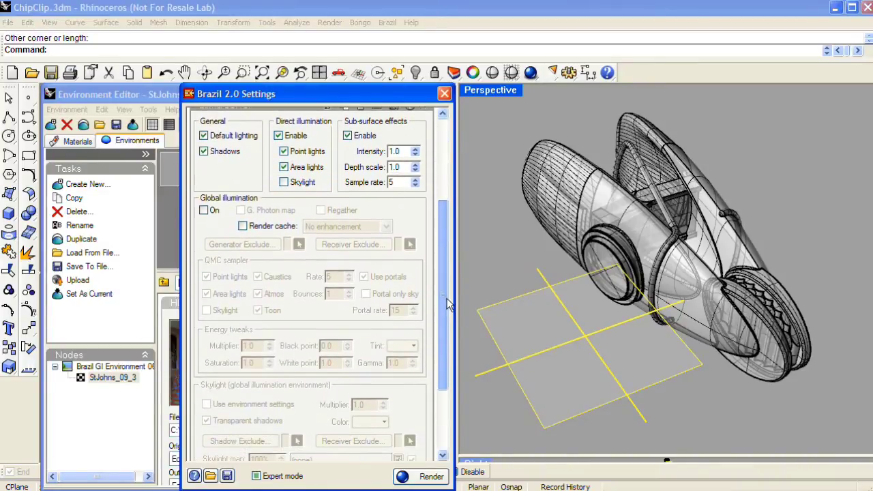
{"action": "left_click", "coordinate": [302, 182]}
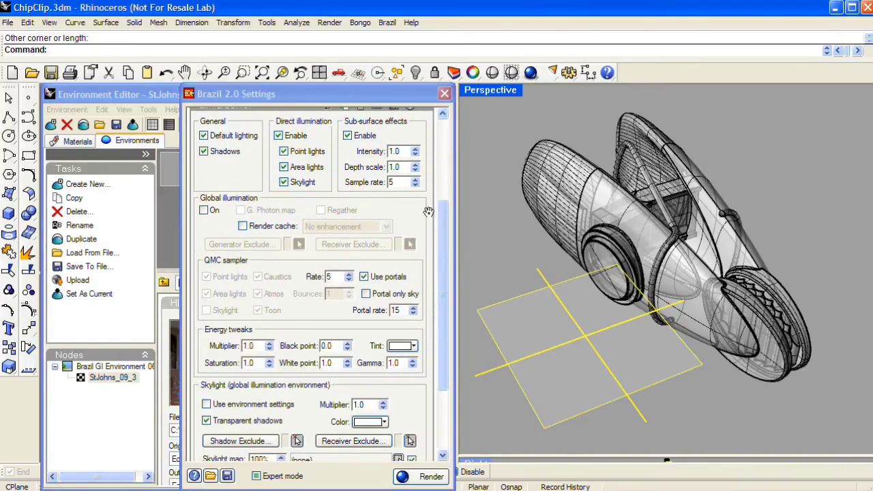
{"action": "left_click_drag", "start_coordinate": [444, 217], "coordinate": [450, 257]}
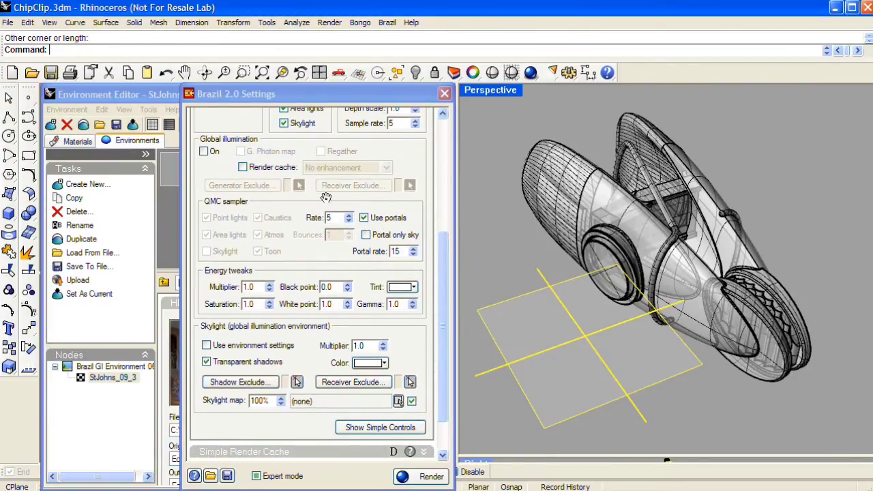
{"action": "left_click_drag", "start_coordinate": [445, 254], "coordinate": [444, 262]}
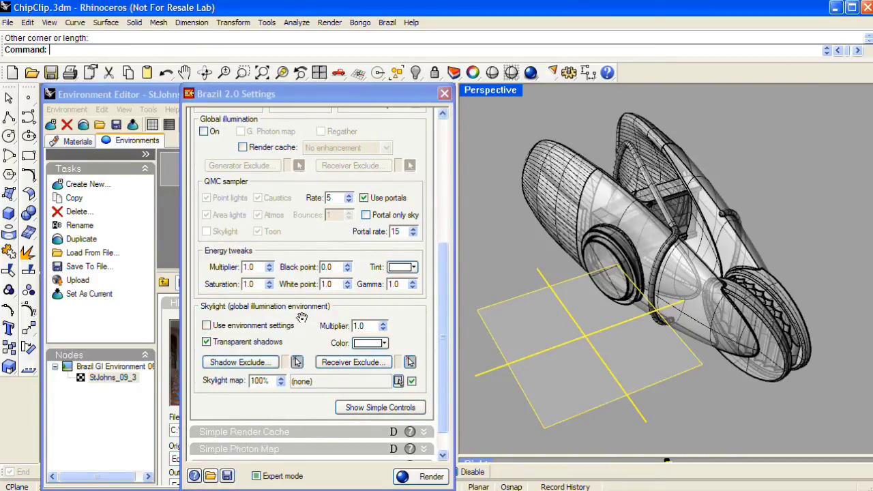
{"action": "left_click", "coordinate": [207, 327]}
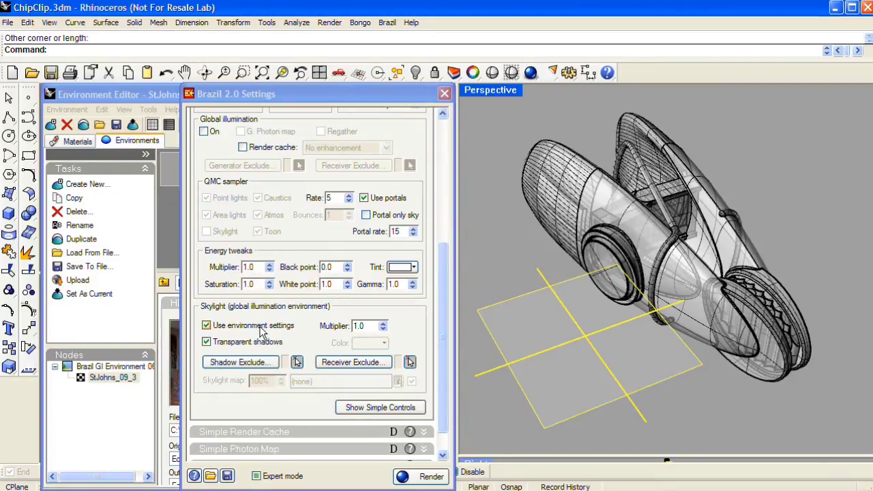
{"action": "left_click_drag", "start_coordinate": [285, 95], "coordinate": [453, 99]}
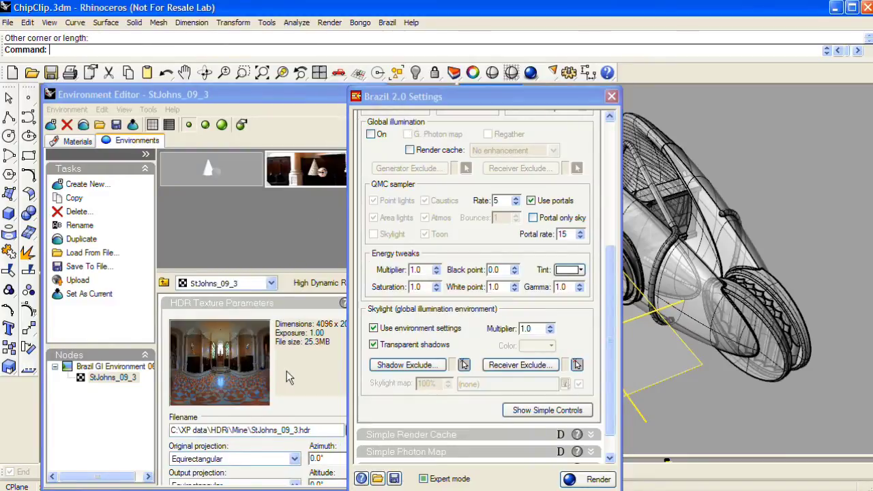
{"action": "left_click_drag", "start_coordinate": [473, 91], "coordinate": [307, 95]}
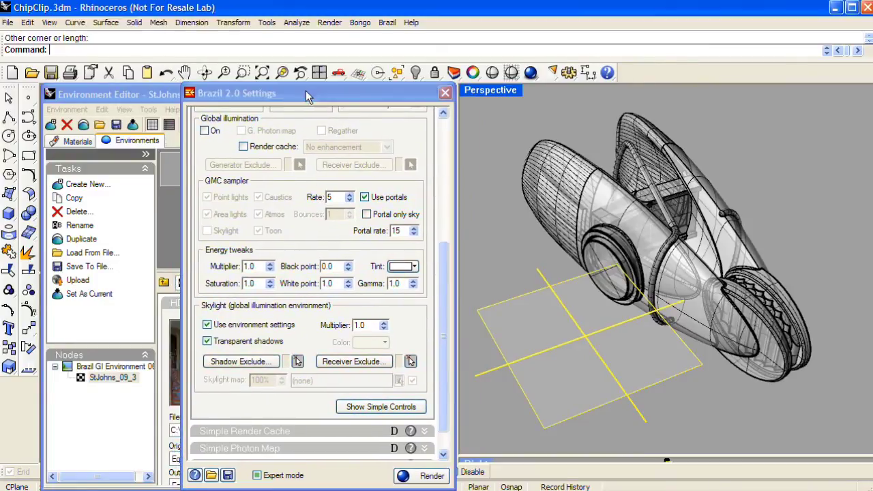
Step: Render the Perspective view in Brazil and move the render window aside while it renders
{"action": "left_click", "coordinate": [531, 73]}
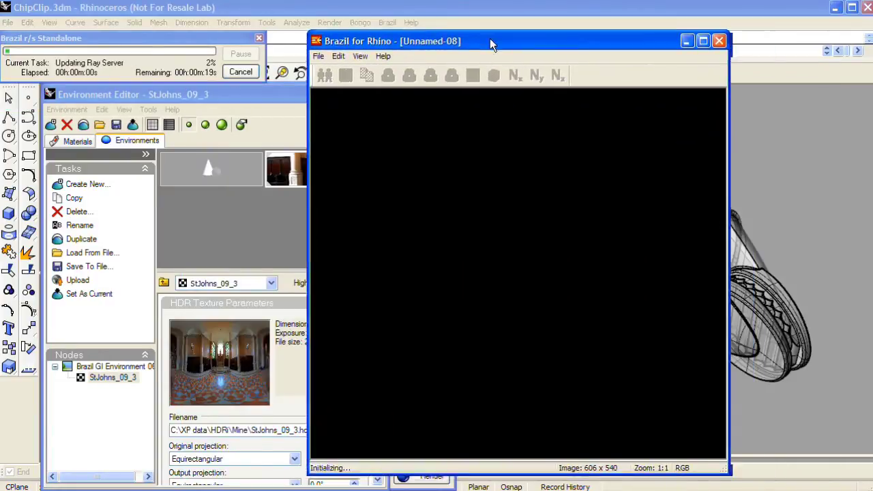
{"action": "left_click_drag", "start_coordinate": [489, 38], "coordinate": [458, 48]}
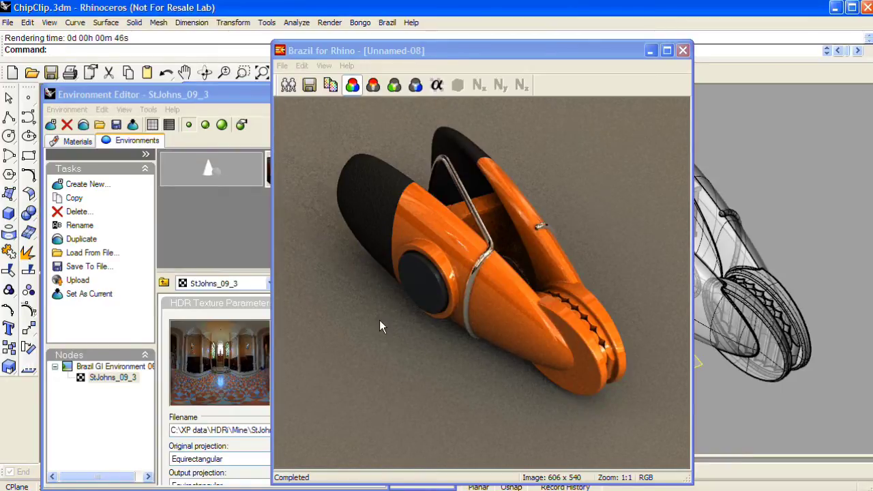
Step: Change Brazil Advanced Material 060's reflectivity colour to dark grey RGB 36,36,36
{"action": "left_click", "coordinate": [219, 93]}
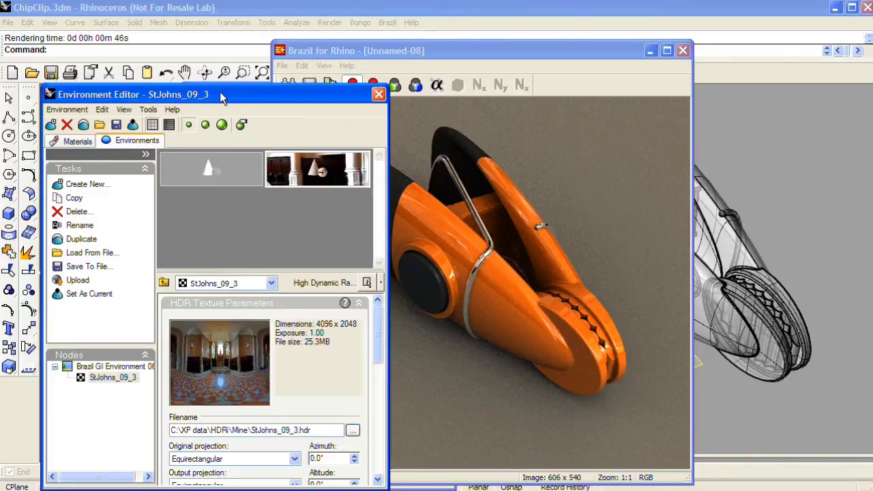
{"action": "left_click", "coordinate": [79, 142]}
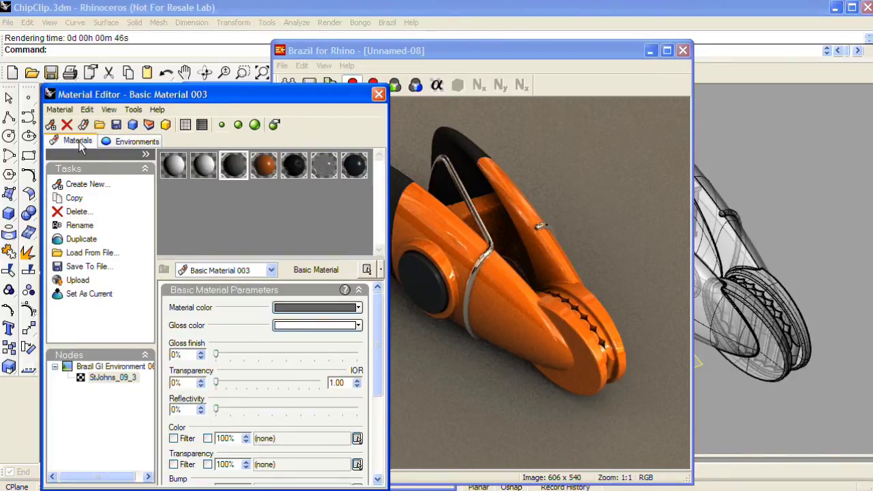
{"action": "left_click", "coordinate": [293, 166]}
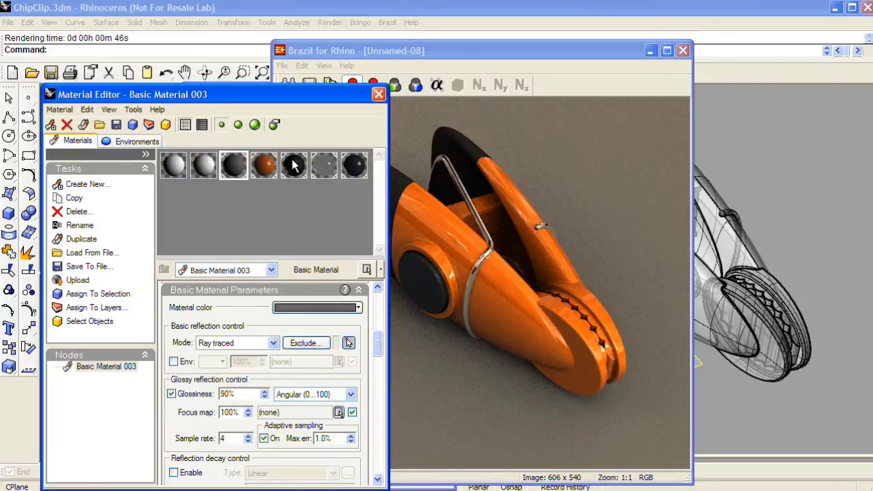
{"action": "left_click_drag", "start_coordinate": [379, 346], "coordinate": [382, 317]}
{"action": "left_click", "coordinate": [229, 388]}
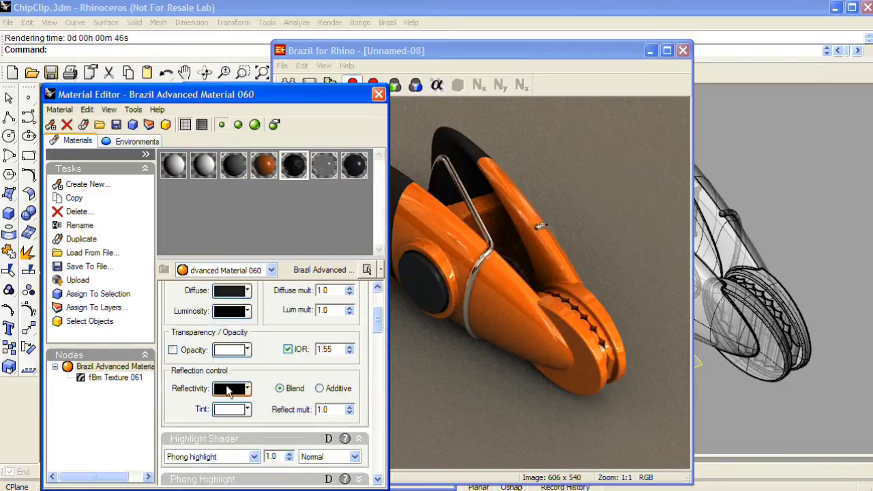
{"action": "left_click", "coordinate": [302, 284]}
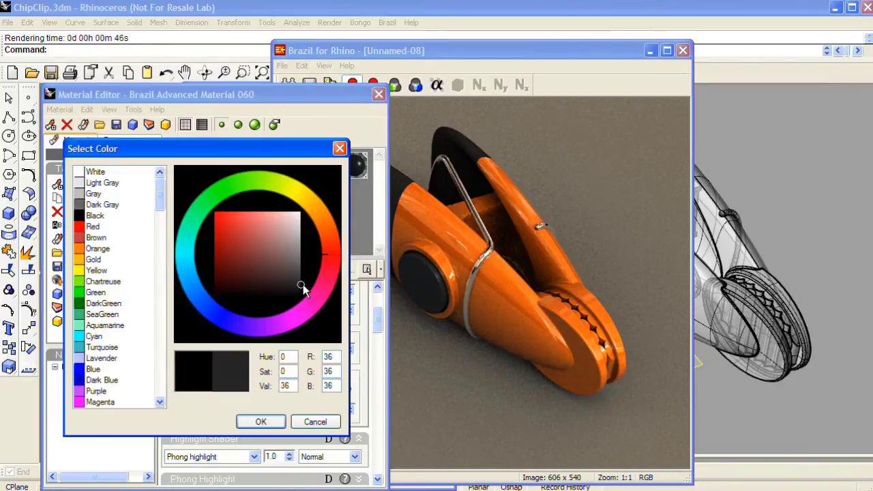
{"action": "left_click", "coordinate": [280, 423]}
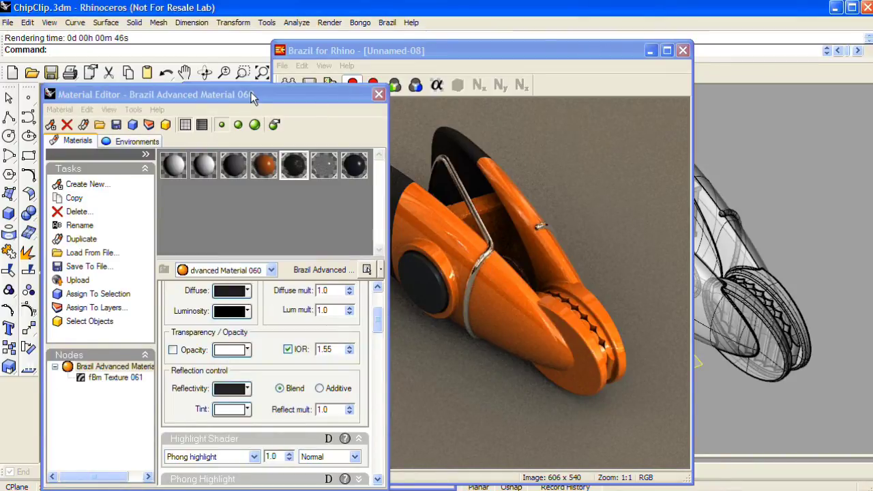
{"action": "left_click_drag", "start_coordinate": [252, 94], "coordinate": [253, 101]}
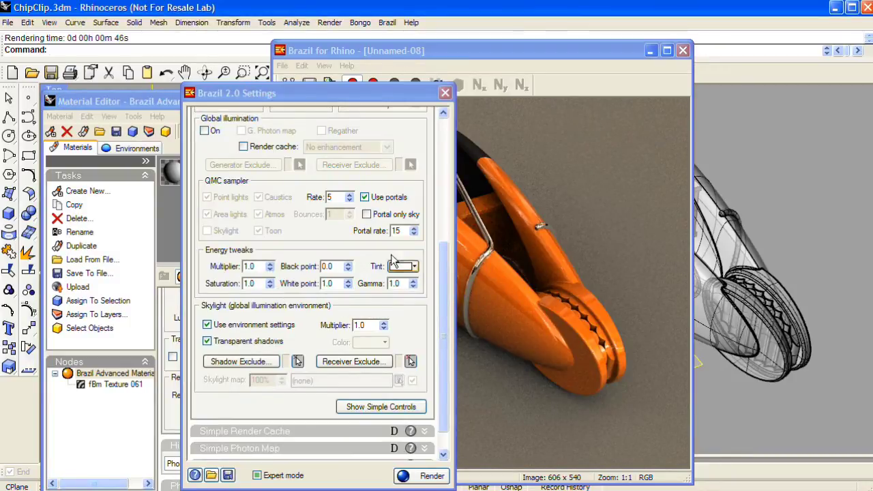
Step: Set the QMC sampler Rate to 10 in Brazil 2.0 Settings
{"action": "double_click", "coordinate": [338, 198]}
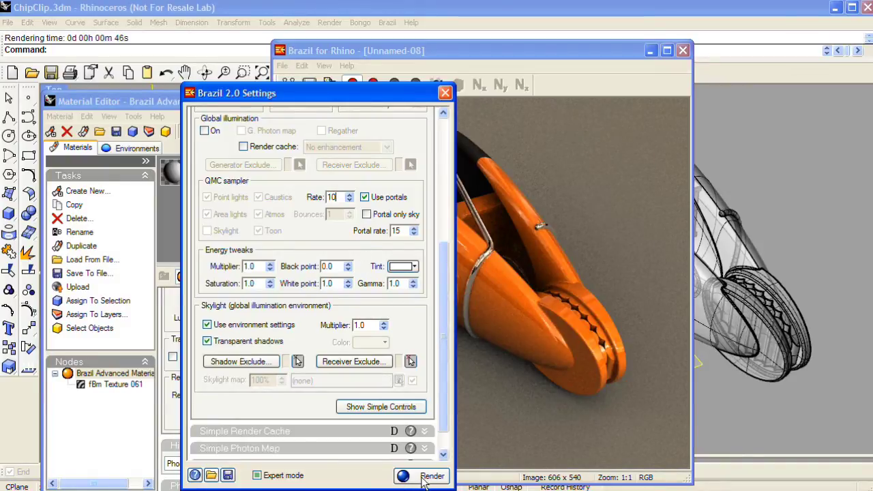
{"action": "left_click_drag", "start_coordinate": [534, 55], "coordinate": [872, 345]}
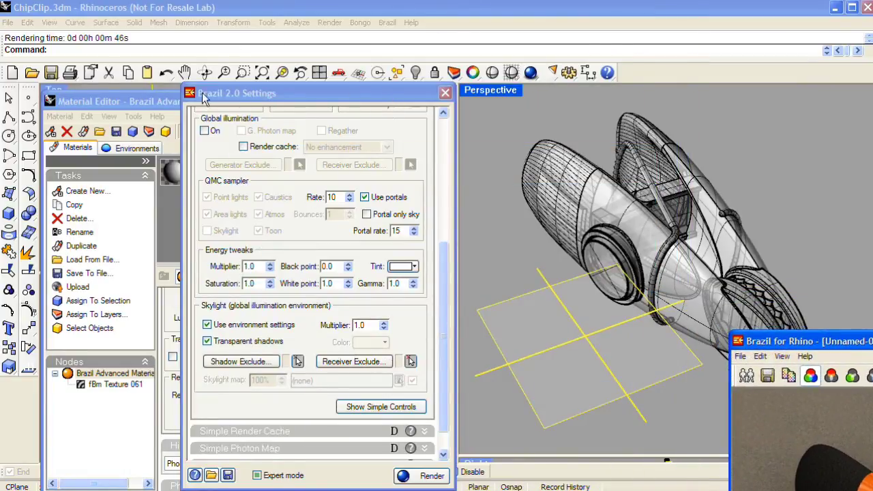
{"action": "left_click_drag", "start_coordinate": [163, 100], "coordinate": [160, 93]}
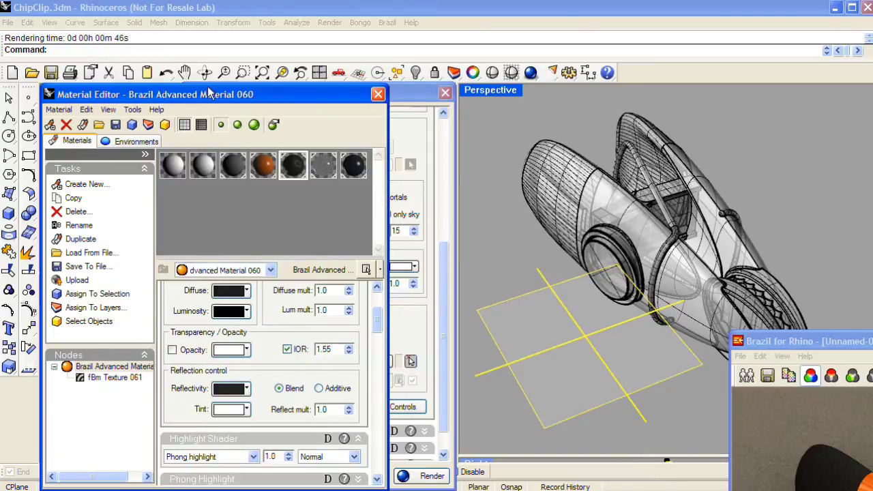
Step: Render the Perspective view again in Brazil and bring the new render into view
{"action": "left_click", "coordinate": [495, 94]}
{"action": "left_click", "coordinate": [530, 72]}
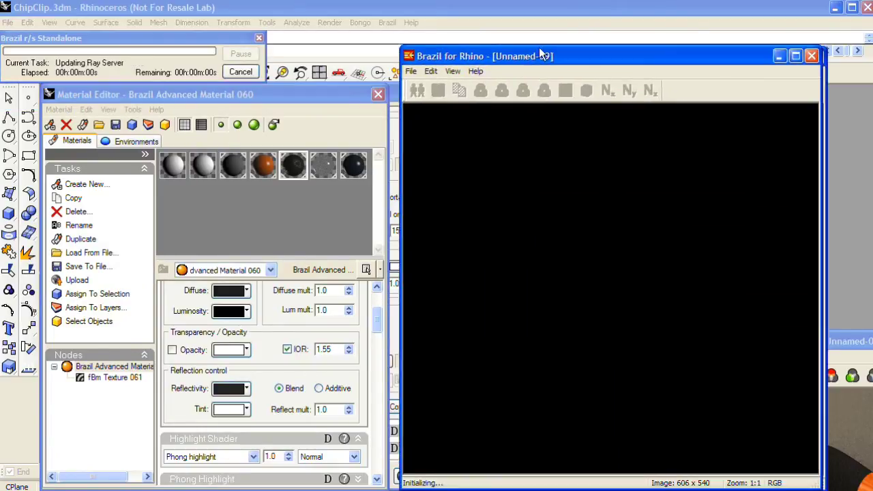
{"action": "left_click_drag", "start_coordinate": [491, 54], "coordinate": [420, 45]}
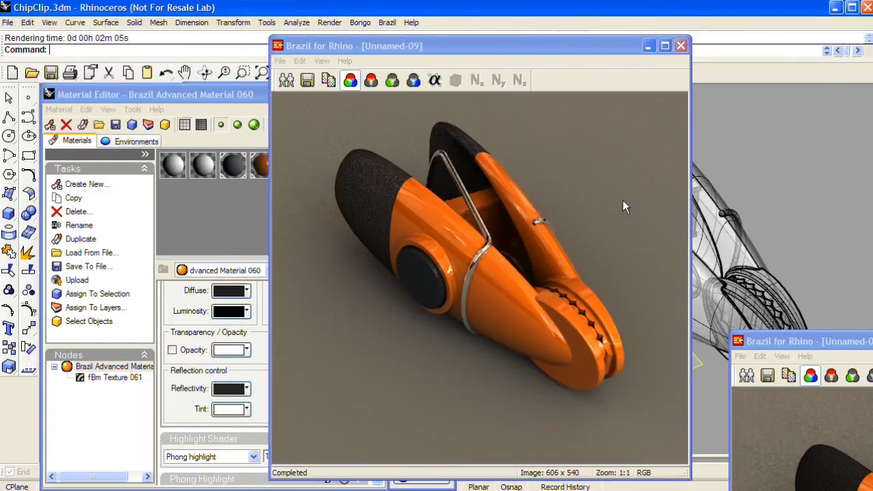
Step: Compare the two renders side by side, then orbit the Perspective view to the clip's opposite side
{"action": "left_click_drag", "start_coordinate": [576, 48], "coordinate": [337, 49]}
{"action": "left_click_drag", "start_coordinate": [790, 341], "coordinate": [500, 50]}
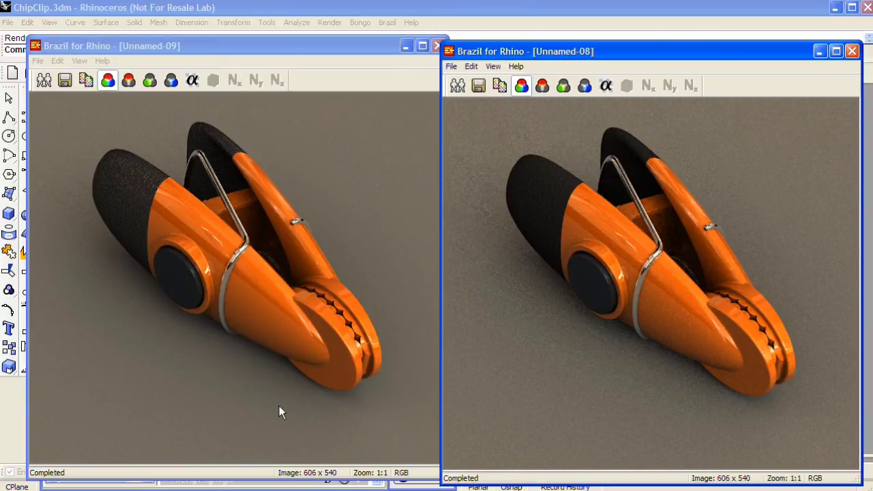
{"action": "left_click_drag", "start_coordinate": [678, 51], "coordinate": [703, 249]}
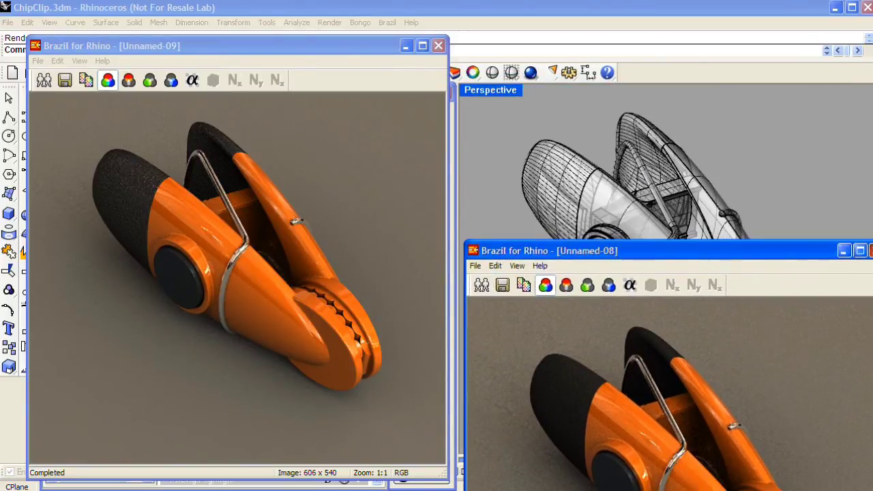
{"action": "left_click", "coordinate": [592, 149]}
{"action": "right_click_drag", "start_coordinate": [674, 254], "coordinate": [868, 374]}
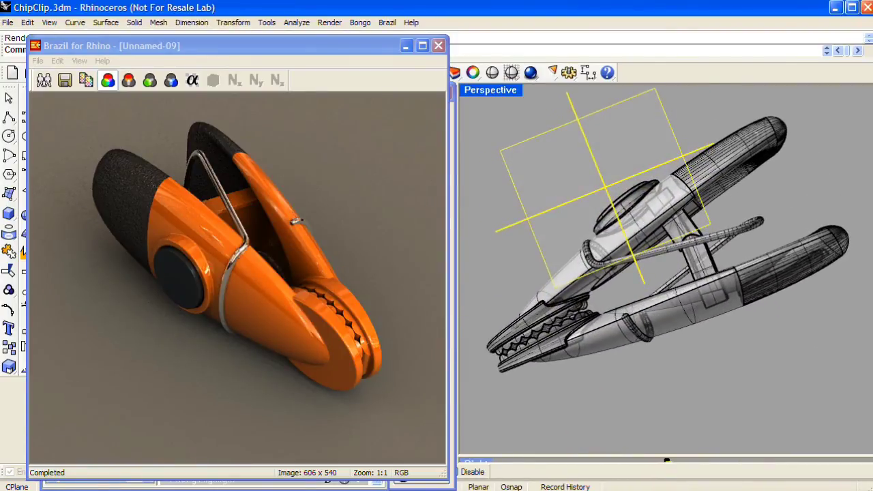
Step: Render the clip from the new angle in Brazil as Unnamed-10
{"action": "left_click", "coordinate": [527, 69]}
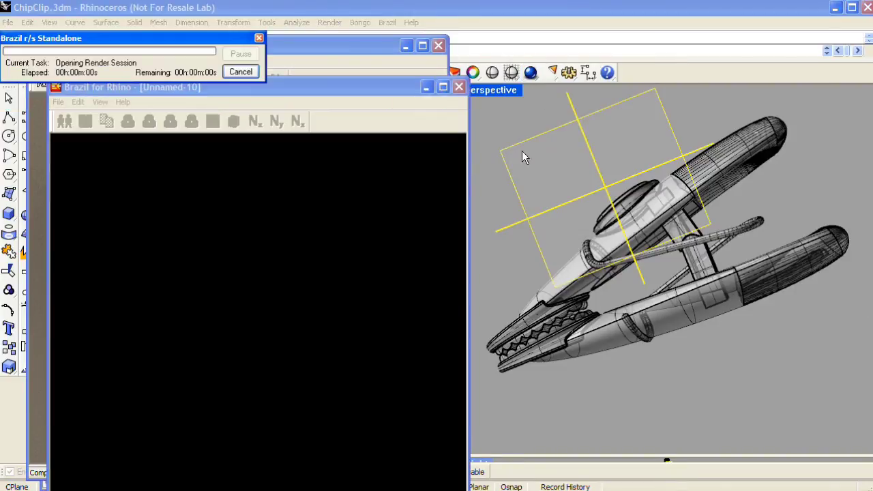
{"action": "left_click_drag", "start_coordinate": [373, 84], "coordinate": [607, 42]}
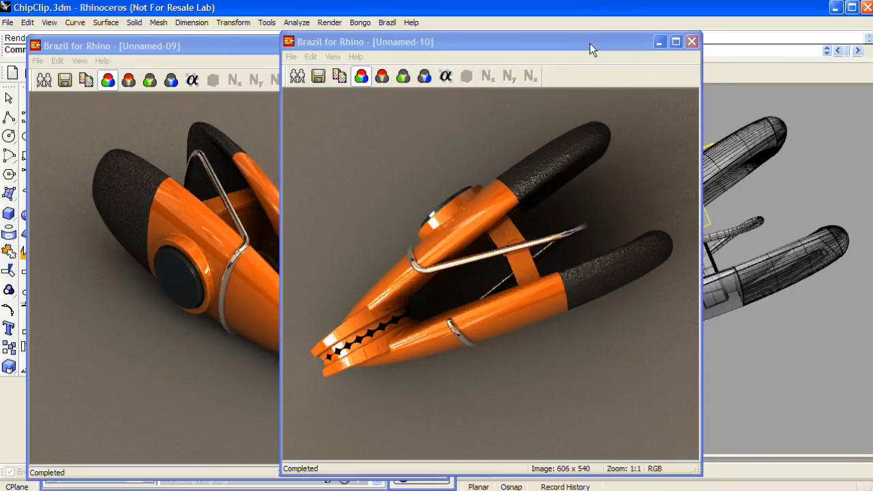
{"action": "left_click_drag", "start_coordinate": [589, 43], "coordinate": [534, 84]}
Step: Place Unnamed-09 on the left and Unnamed-10 on the right for a side-by-side view
{"action": "left_click", "coordinate": [327, 42]}
{"action": "left_click_drag", "start_coordinate": [327, 42], "coordinate": [315, 81]}
{"action": "left_click", "coordinate": [460, 87]}
{"action": "left_click_drag", "start_coordinate": [460, 87], "coordinate": [301, 78]}
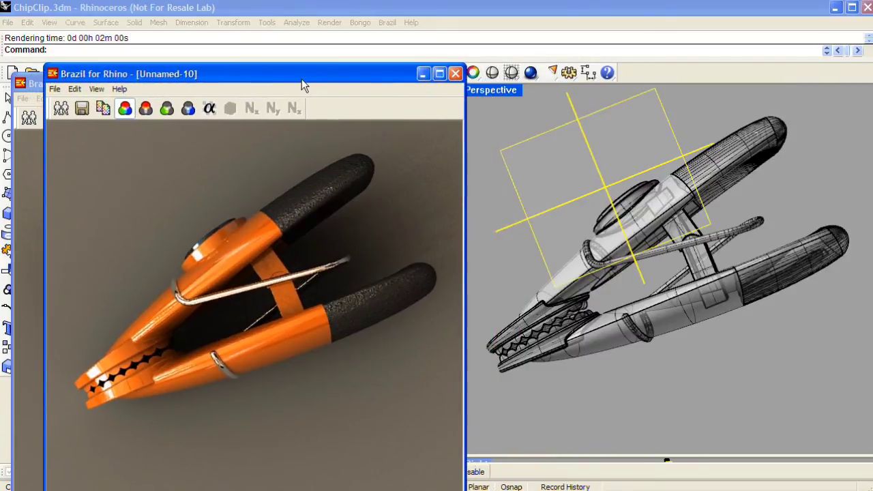
{"action": "right_click_drag", "start_coordinate": [587, 198], "coordinate": [710, 235]}
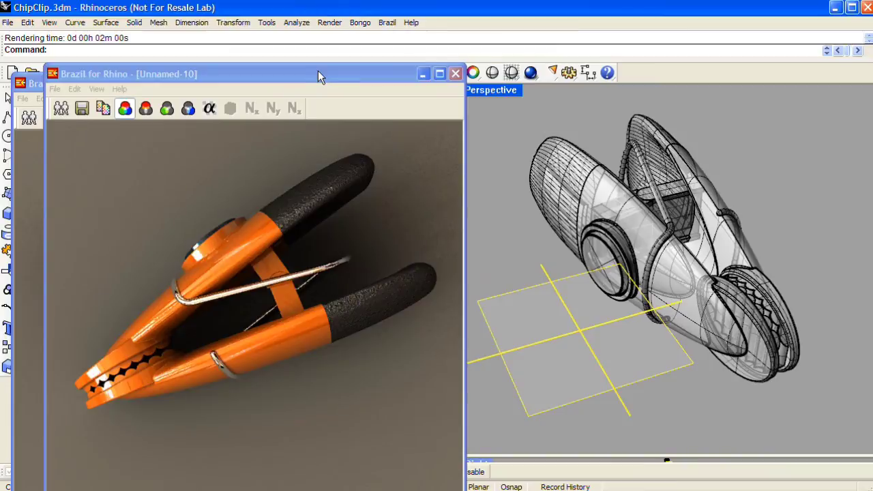
{"action": "left_click_drag", "start_coordinate": [320, 77], "coordinate": [688, 81]}
{"action": "left_click_drag", "start_coordinate": [334, 89], "coordinate": [353, 60]}
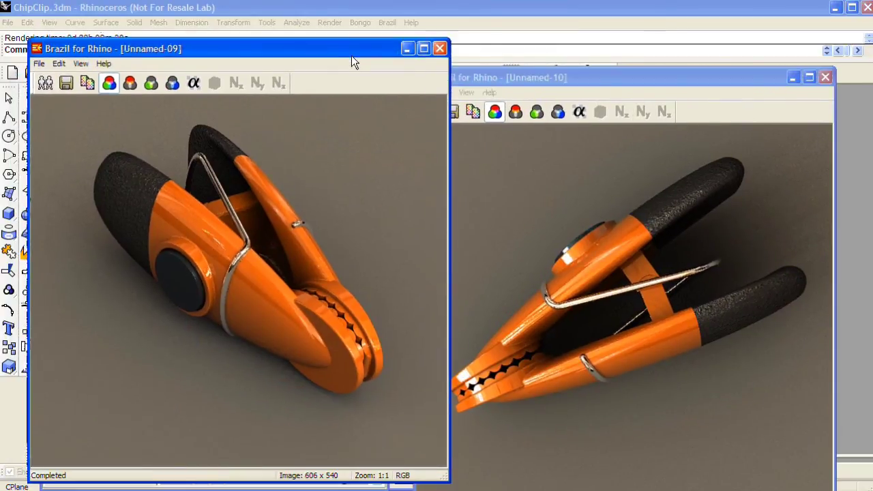
{"action": "left_click_drag", "start_coordinate": [543, 77], "coordinate": [569, 54]}
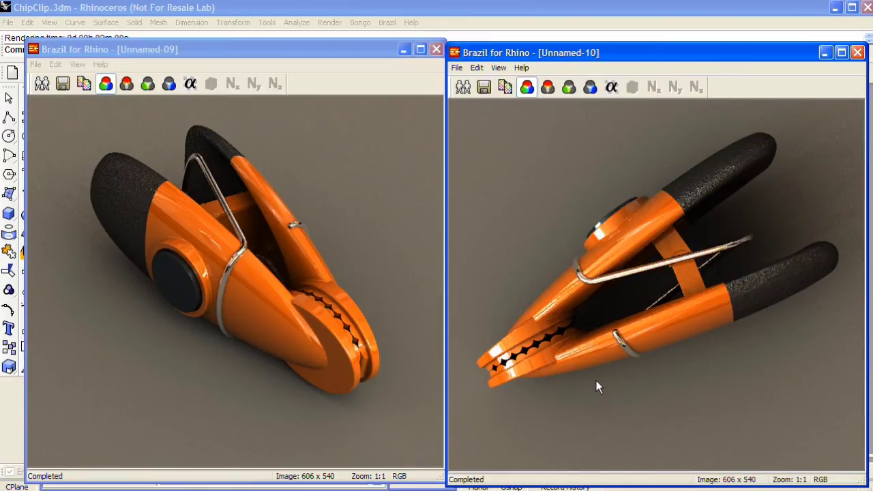